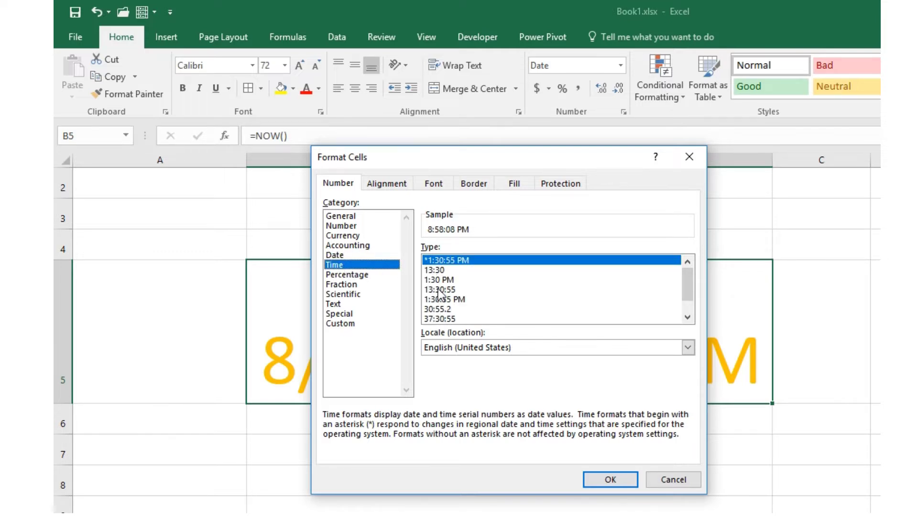
# Format cell B5 with the Time category's 1:30 PM type and apply it.
pyautogui.click(438, 280)
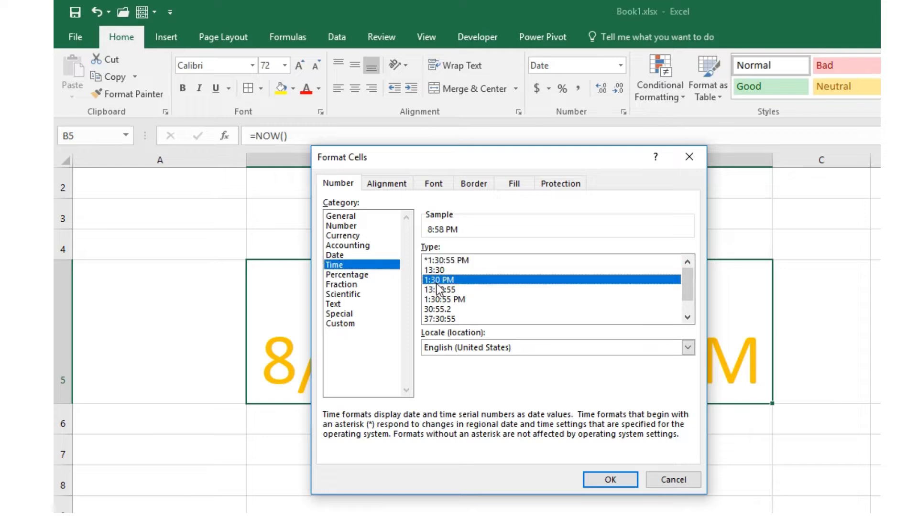
pyautogui.click(594, 481)
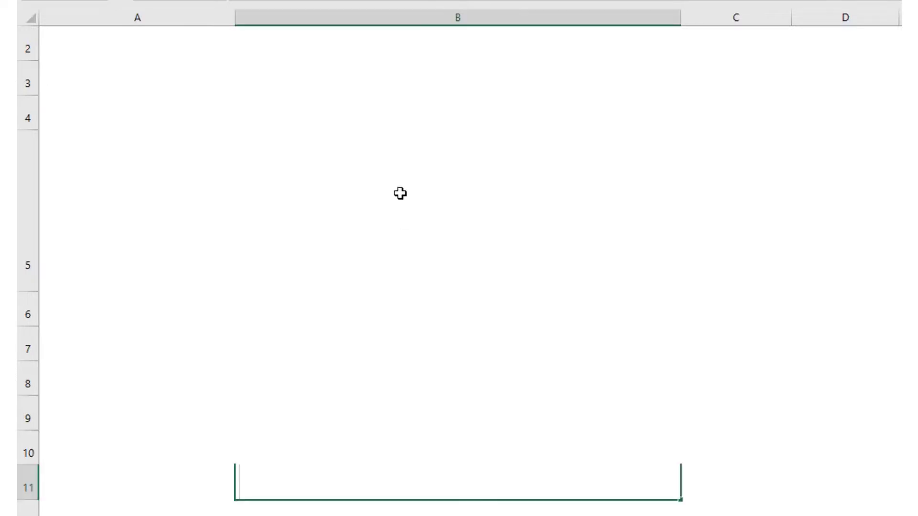
# Enter the formula =TODAY() in cell B5 to return the current date.
pyautogui.click(393, 177)
pyautogui.doubleClick(395, 176)
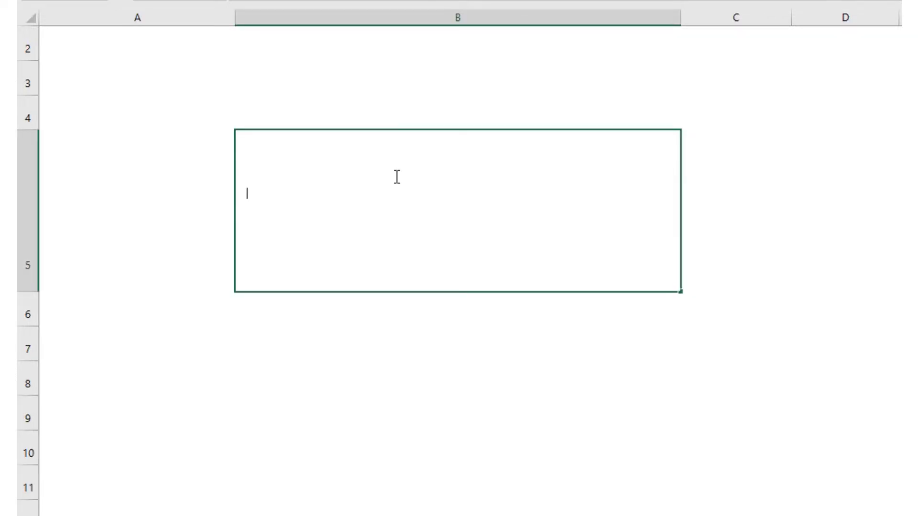
pyautogui.write('=')
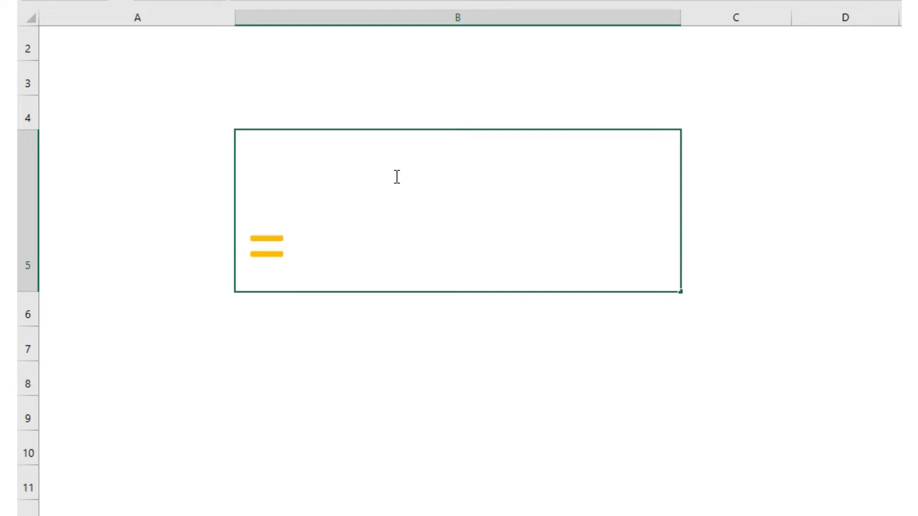
pyautogui.write('TODAY(')
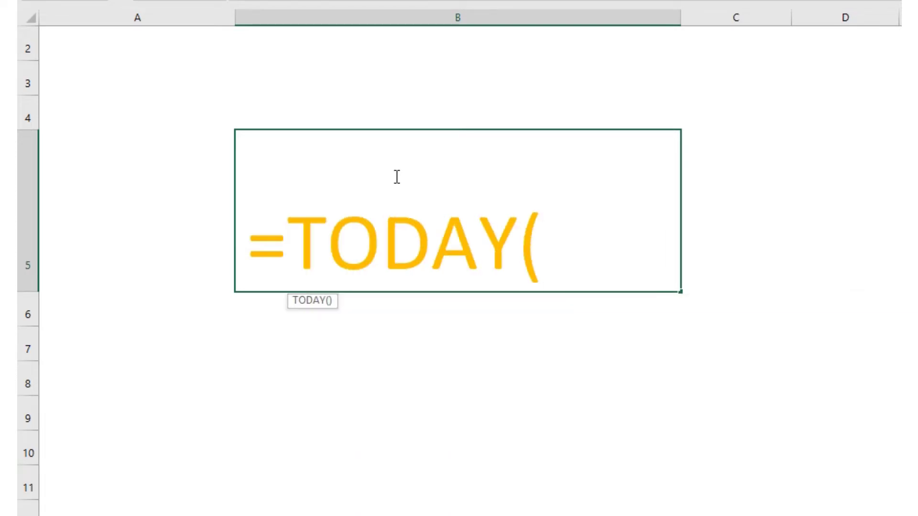
pyautogui.write(')')
pyautogui.press('Return')
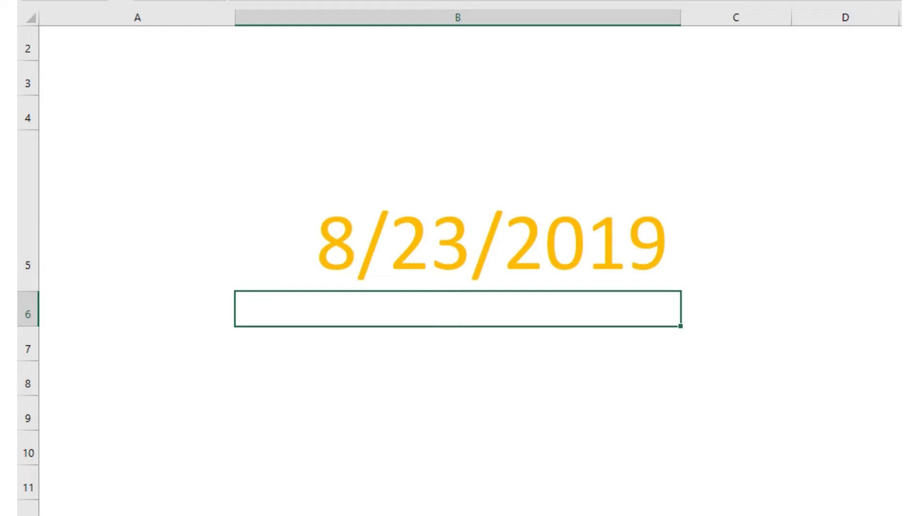
pyautogui.click(909, 509)
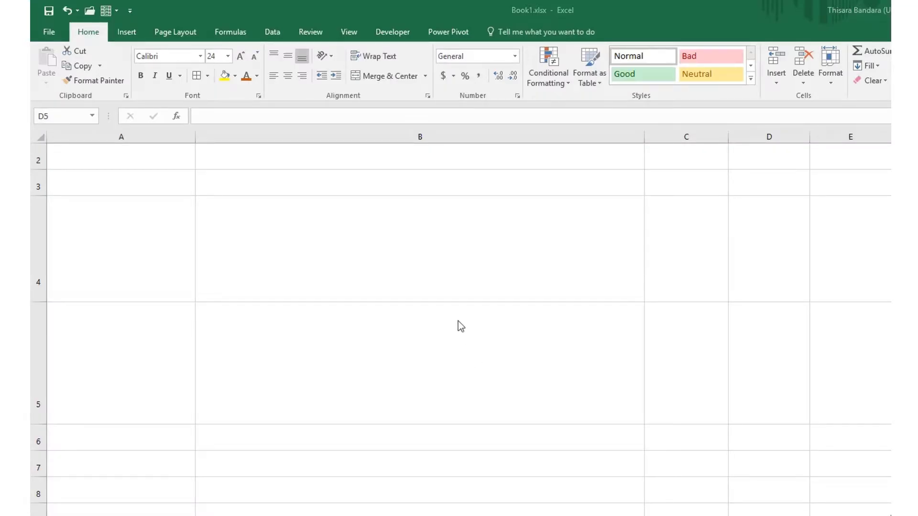
# Enter the formula =TODAY() in cell B4 as the source date.
pyautogui.click(472, 247)
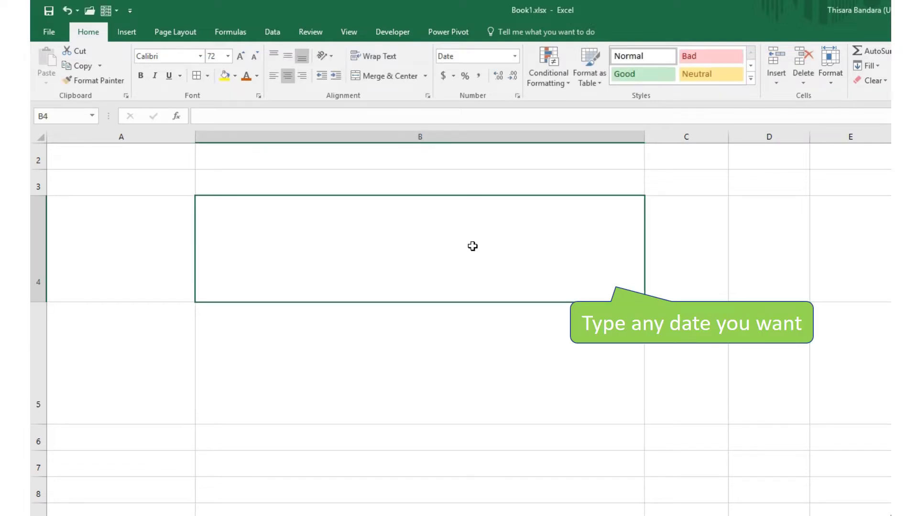
pyautogui.write('=')
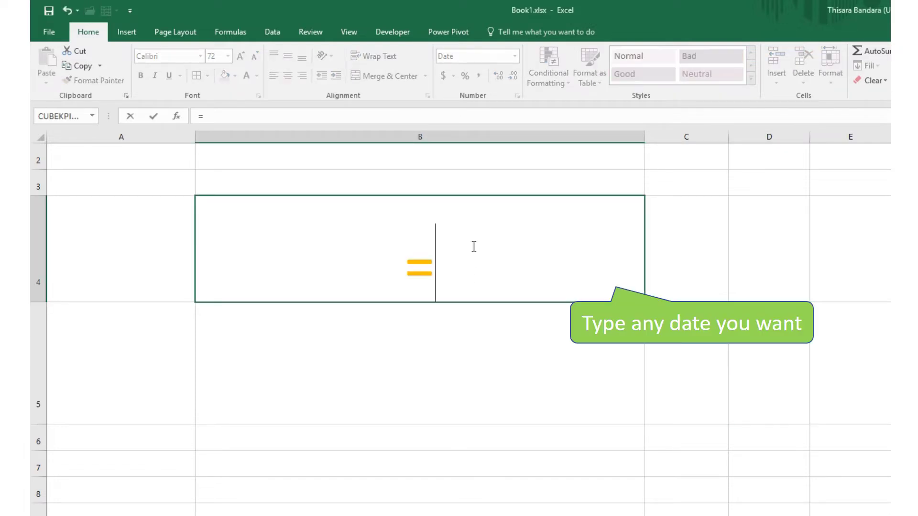
pyautogui.write('TODAY')
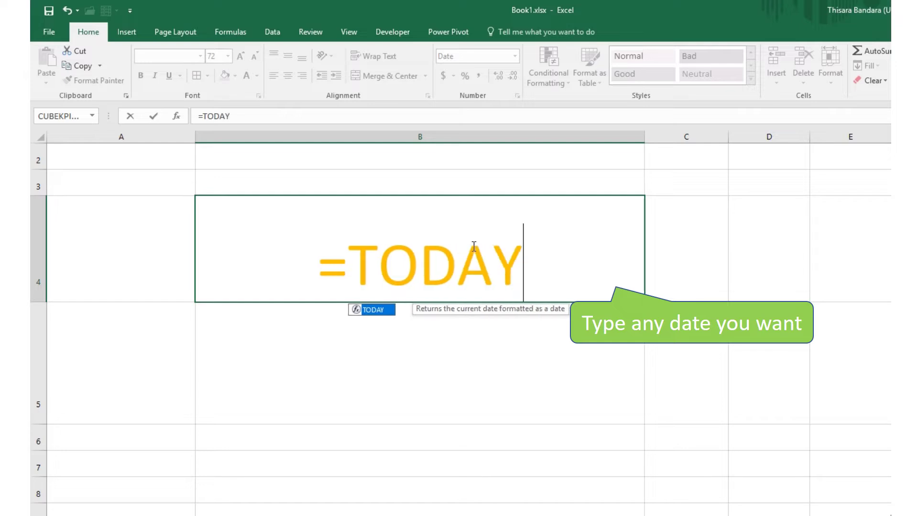
pyautogui.write('()')
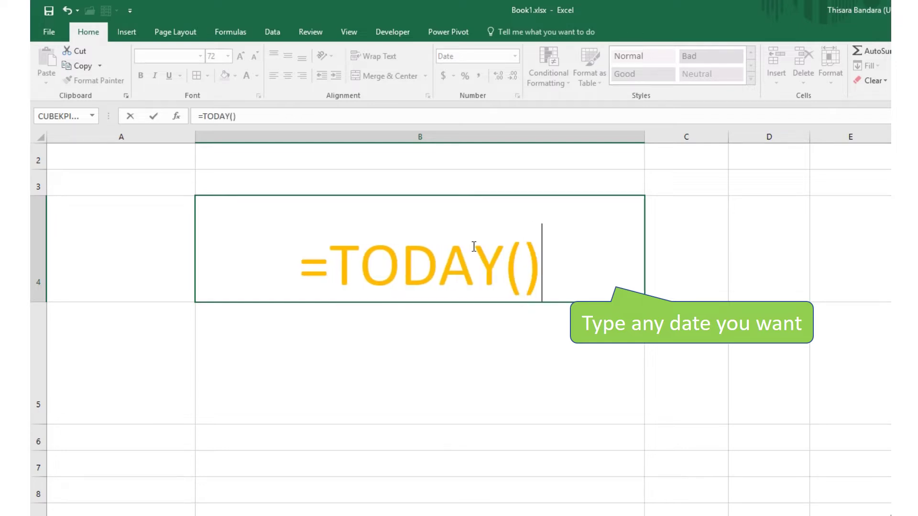
pyautogui.press('Return')
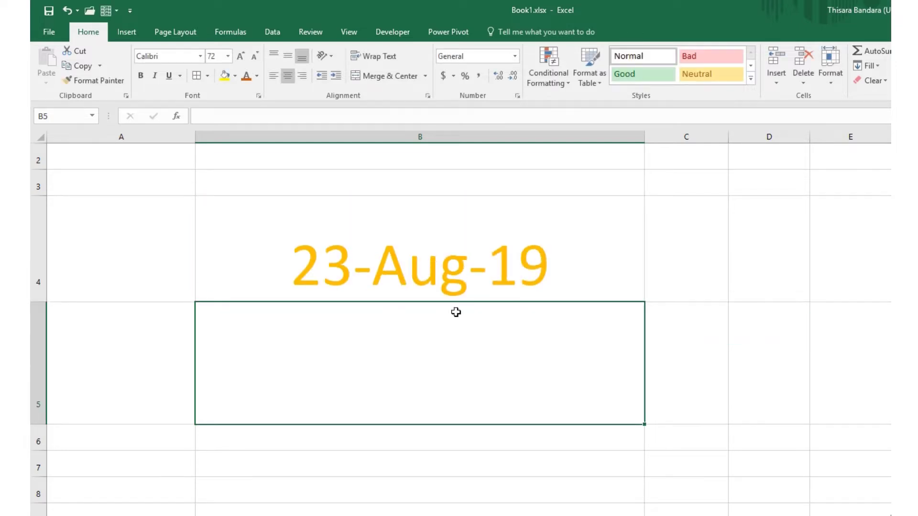
# Enter the formula =WEEKNUM(B4) in cell B5 to get the week number of the date above.
pyautogui.write('=')
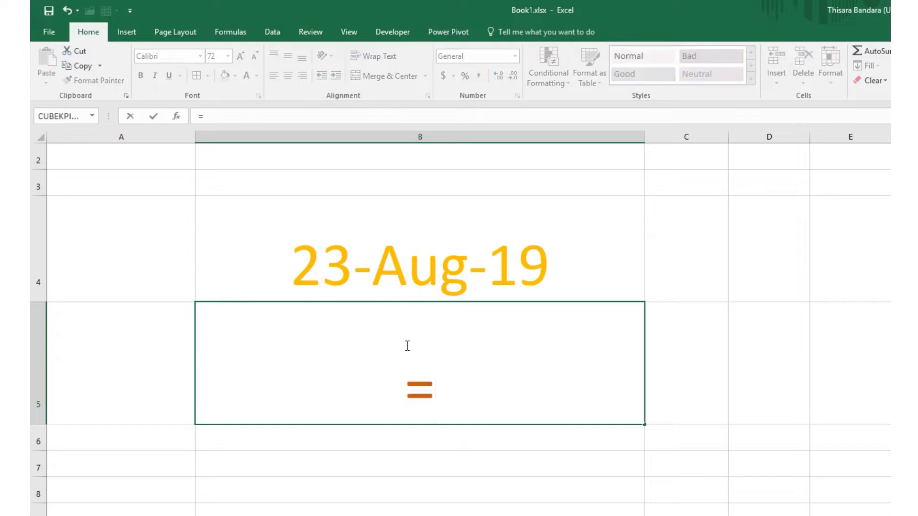
pyautogui.write('WEEK')
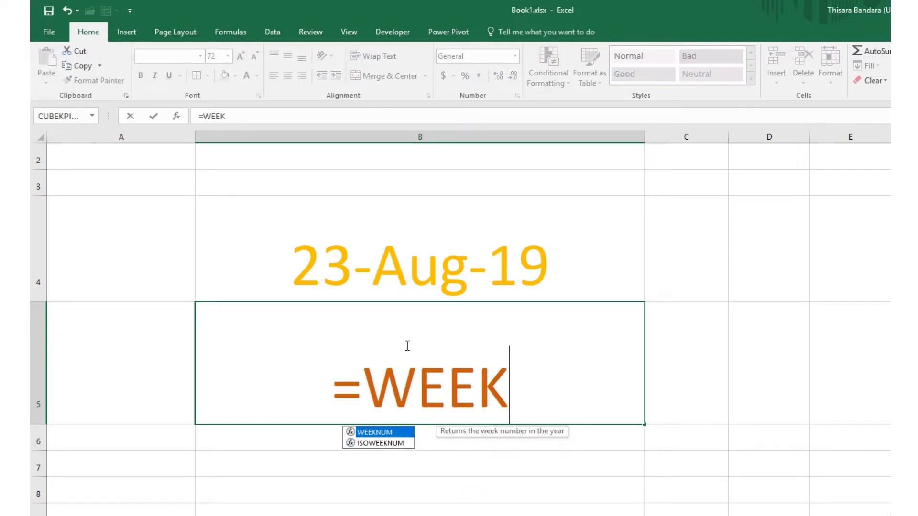
pyautogui.write('NUM')
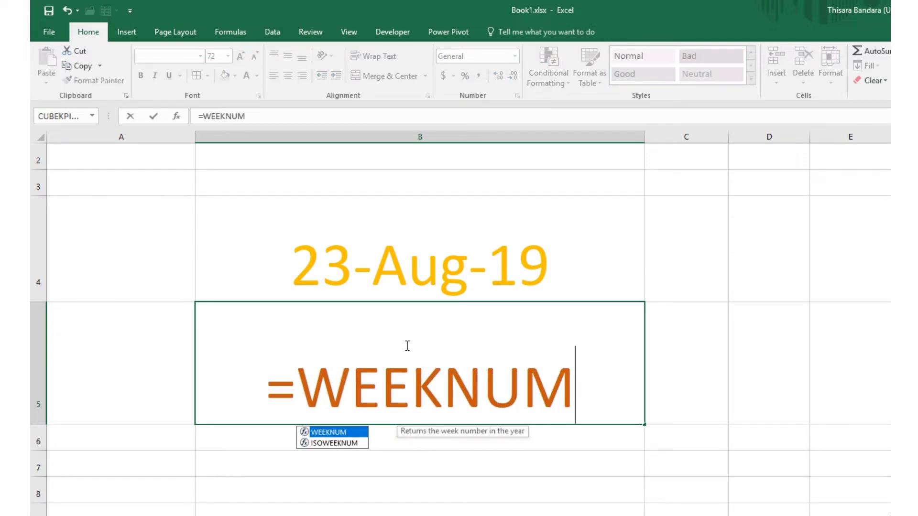
pyautogui.write('(')
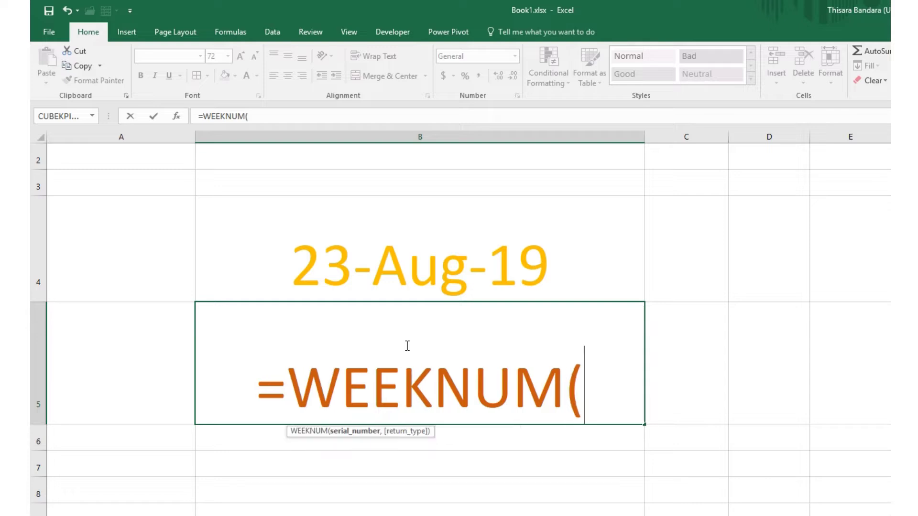
pyautogui.click(385, 268)
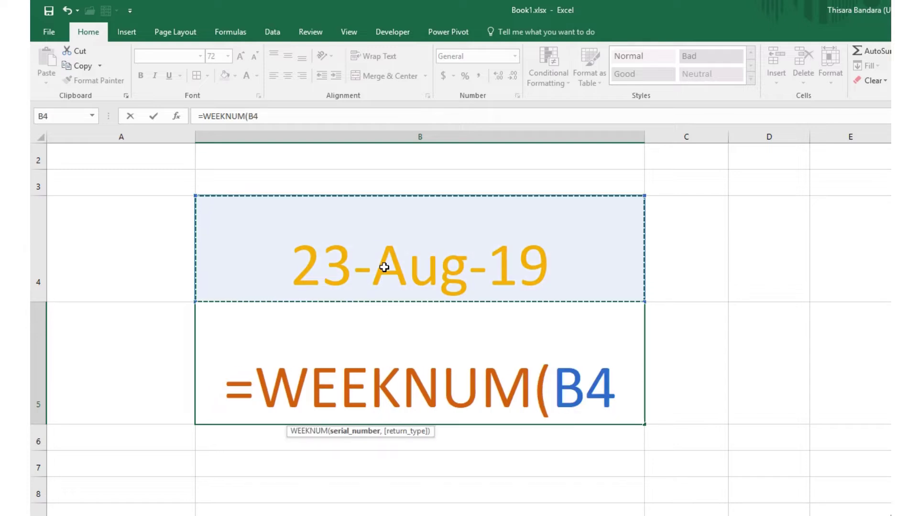
pyautogui.write(')')
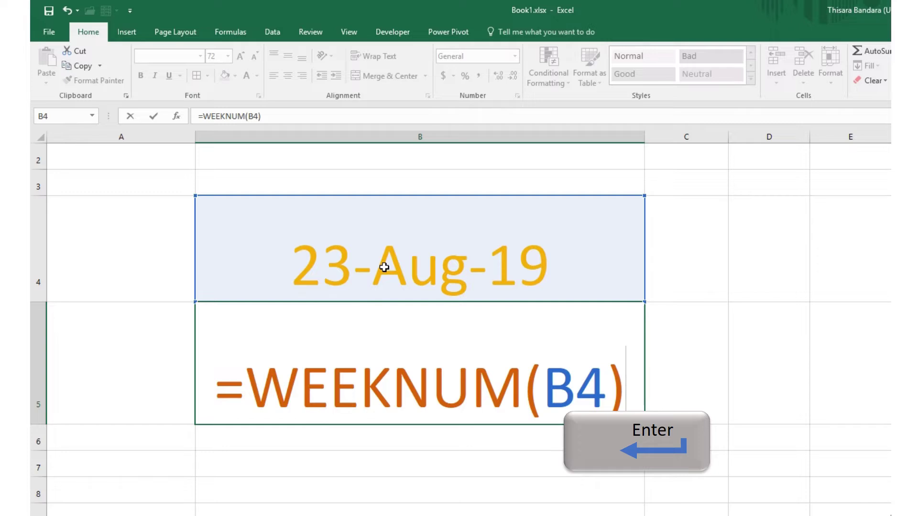
pyautogui.press('Return')
pyautogui.click(425, 372)
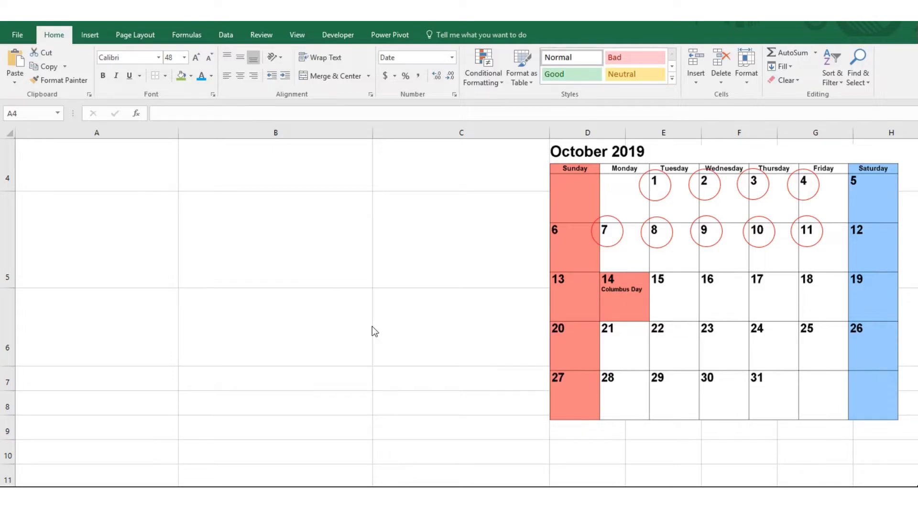
# Enter the column headings Start date, End date and Holidays in cells A4, B4 and C4.
pyautogui.click(117, 172)
pyautogui.write('S')
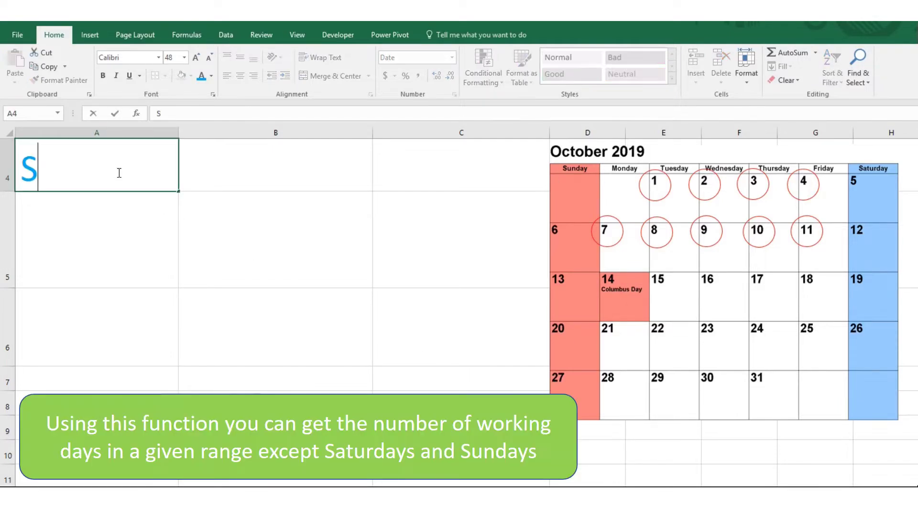
pyautogui.write('tart')
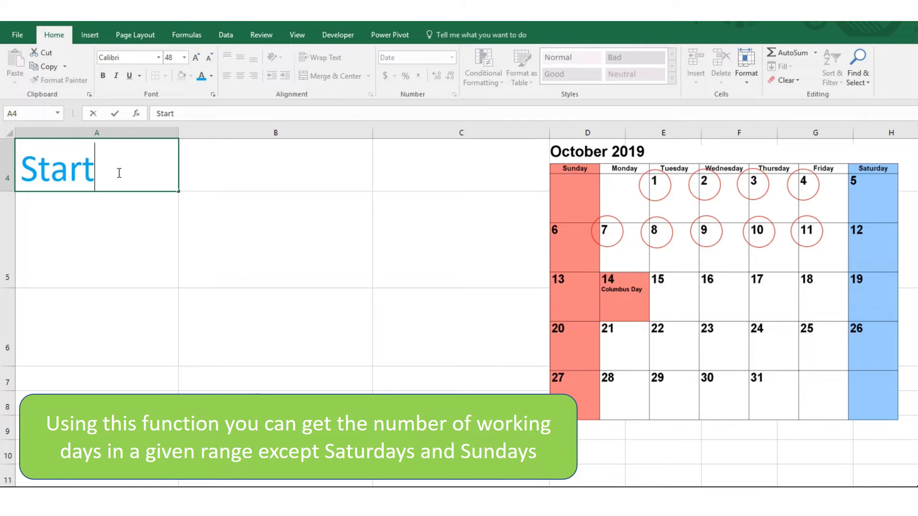
pyautogui.write(' date')
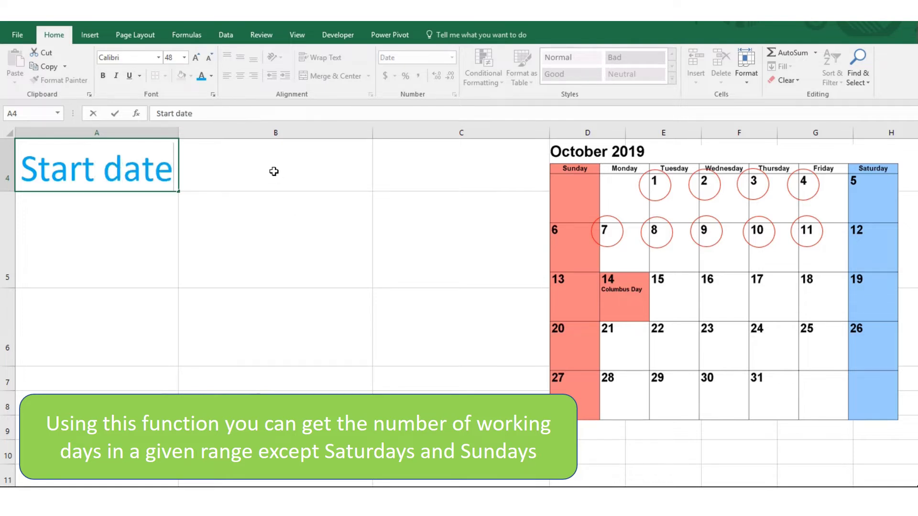
pyautogui.click(274, 172)
pyautogui.write('End ')
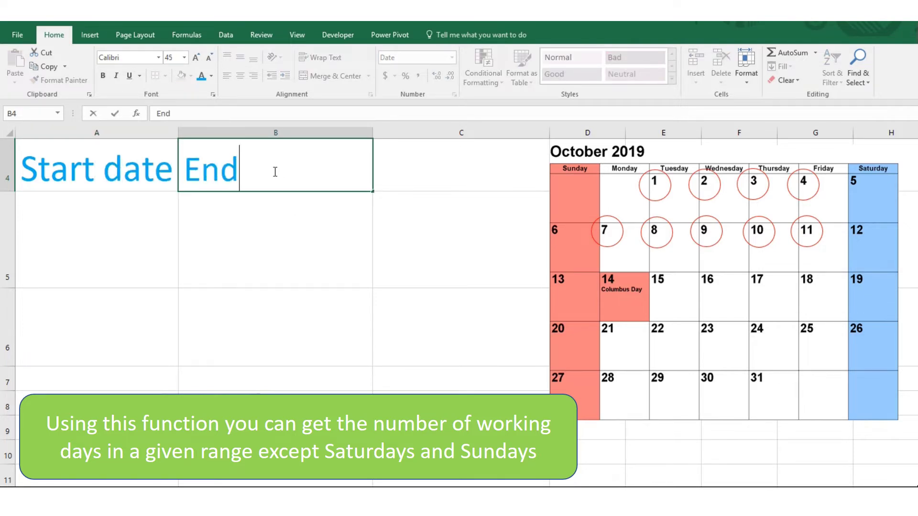
pyautogui.write('date')
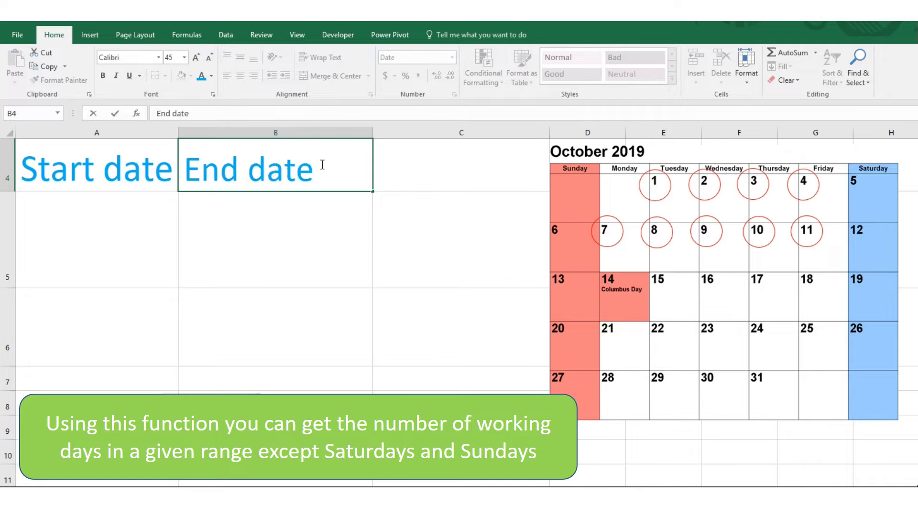
pyautogui.click(420, 164)
pyautogui.write('Holidays')
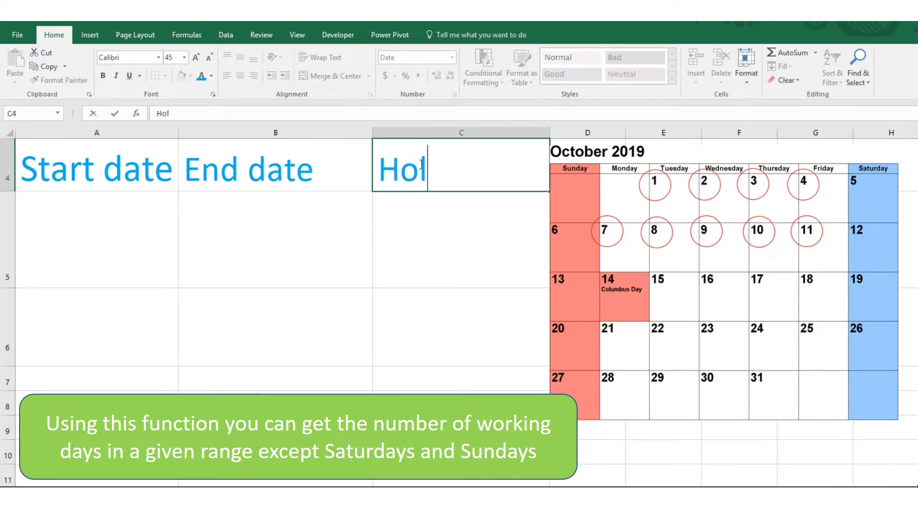
# Enter the start date 2019/10/1 in cell A5 and the end date 2019/10/11 in cell B5.
pyautogui.click(90, 211)
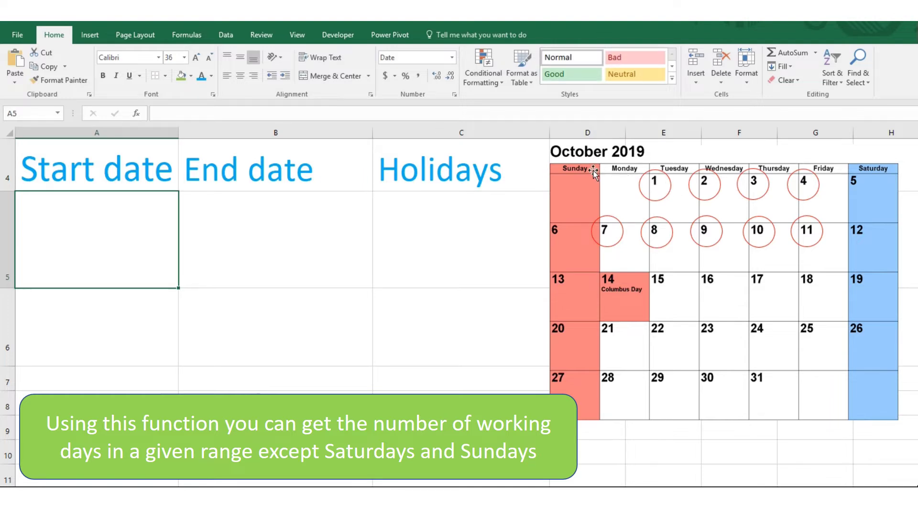
pyautogui.write('20')
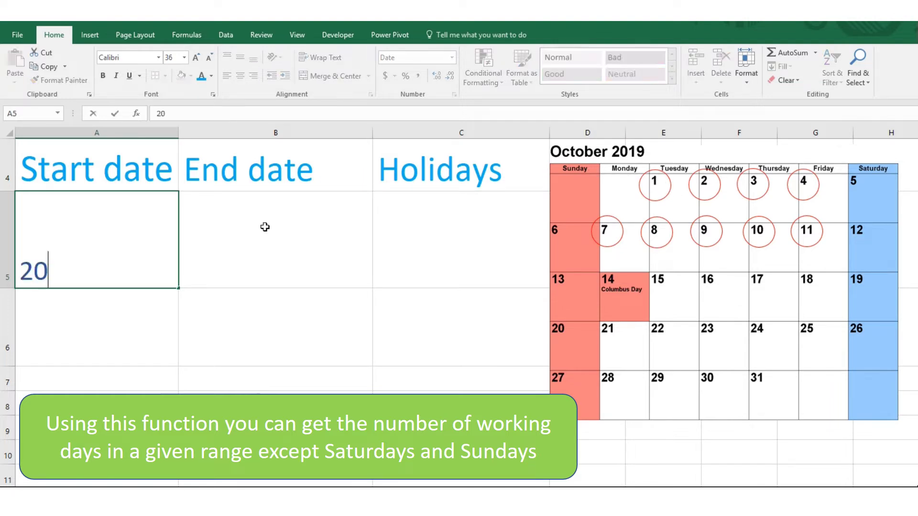
pyautogui.write('19/')
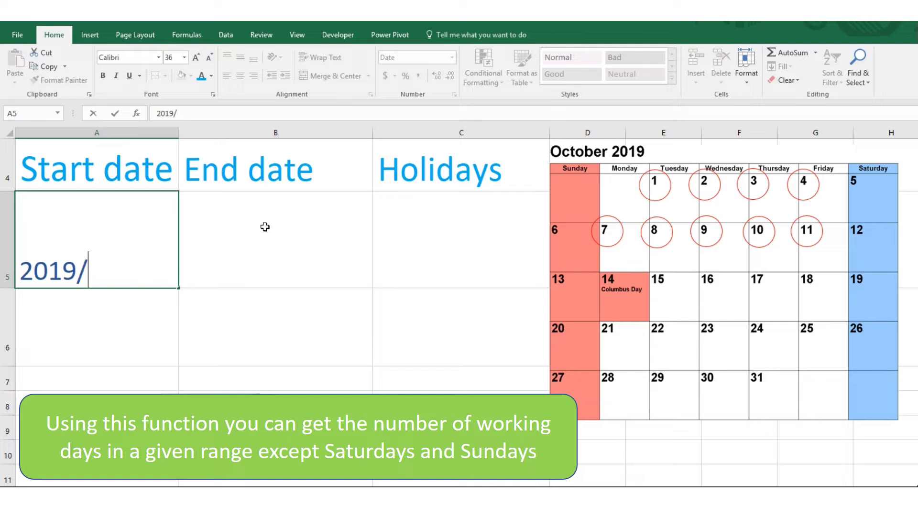
pyautogui.write('10/1')
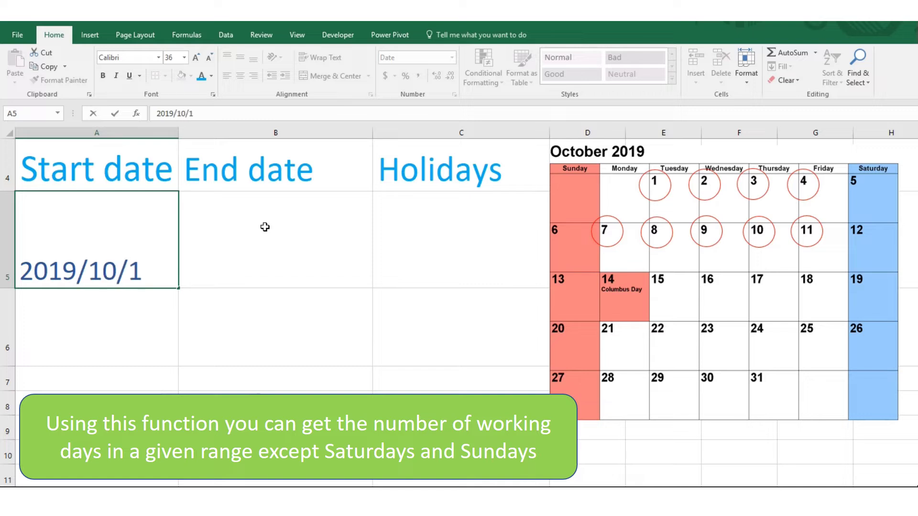
pyautogui.click(265, 227)
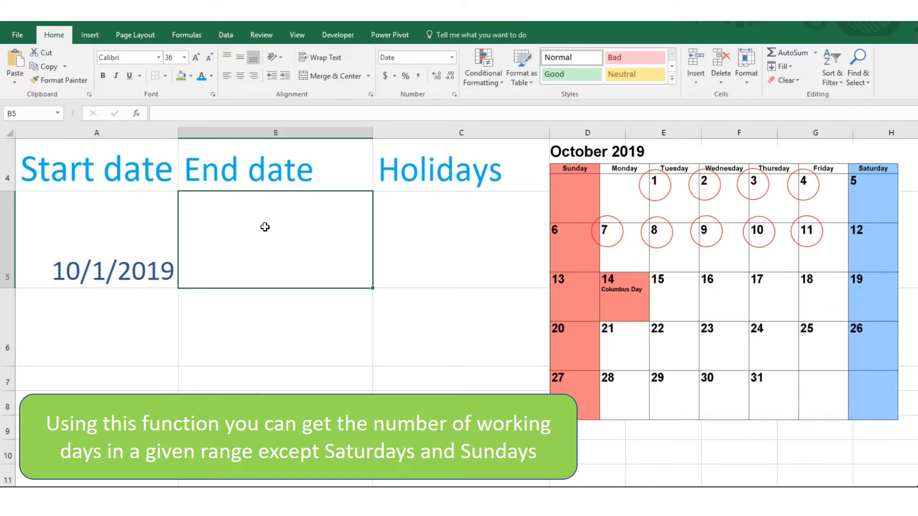
pyautogui.write('2019')
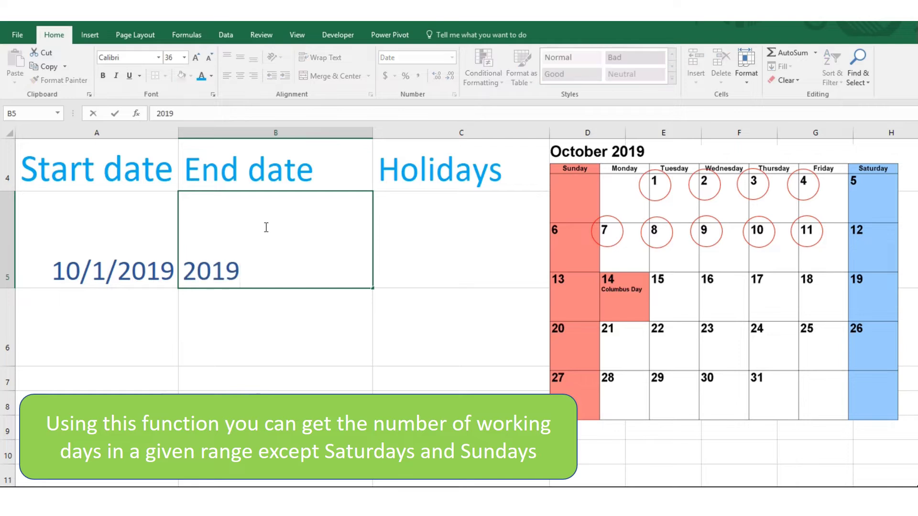
pyautogui.write('/10/')
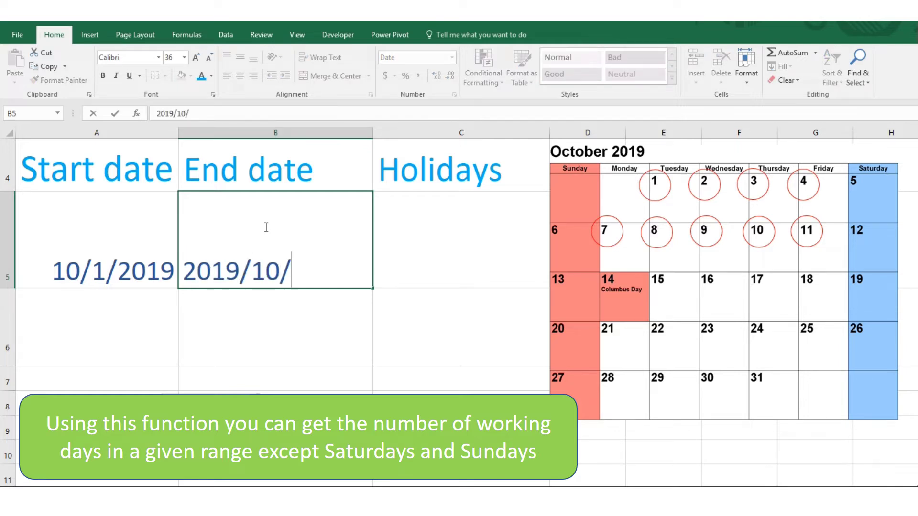
pyautogui.write('11')
pyautogui.press('Return')
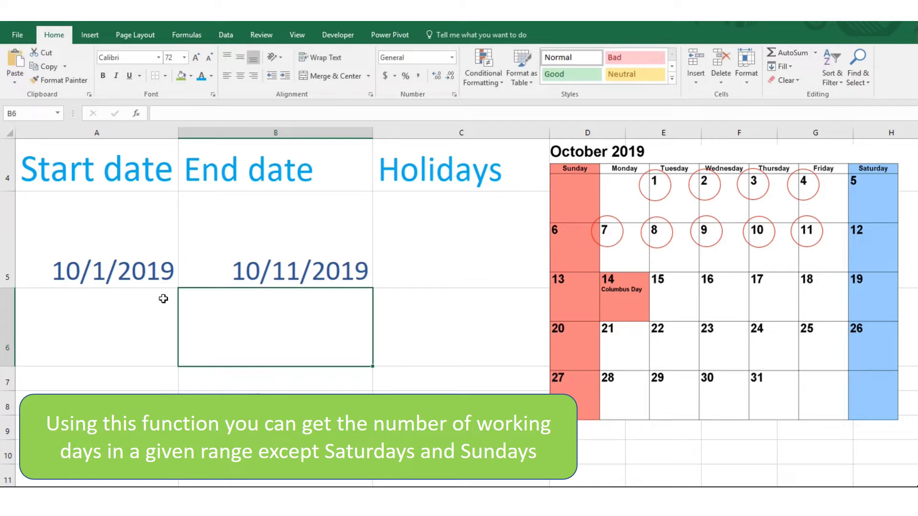
# Enter the formula =NETWORKDAYS(A5,B5) in cell A6 to count the working days between the start and end dates.
pyautogui.click(147, 316)
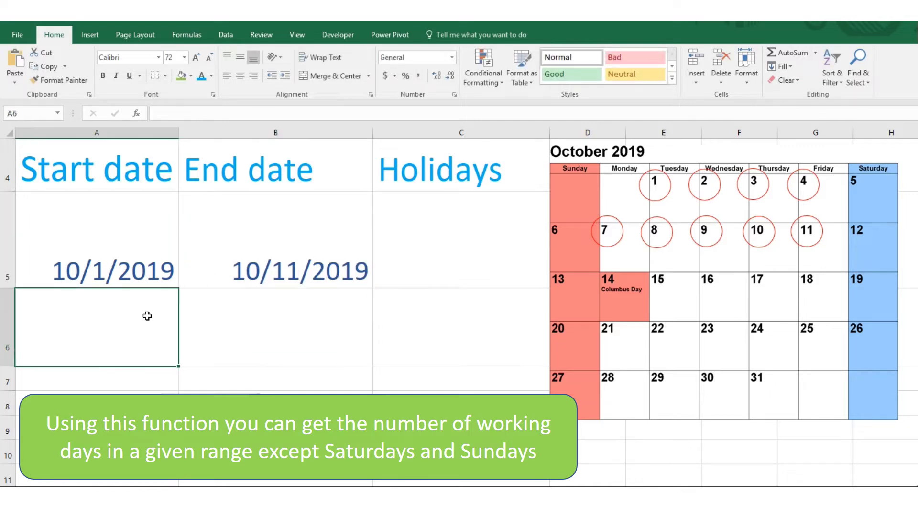
pyautogui.write('=')
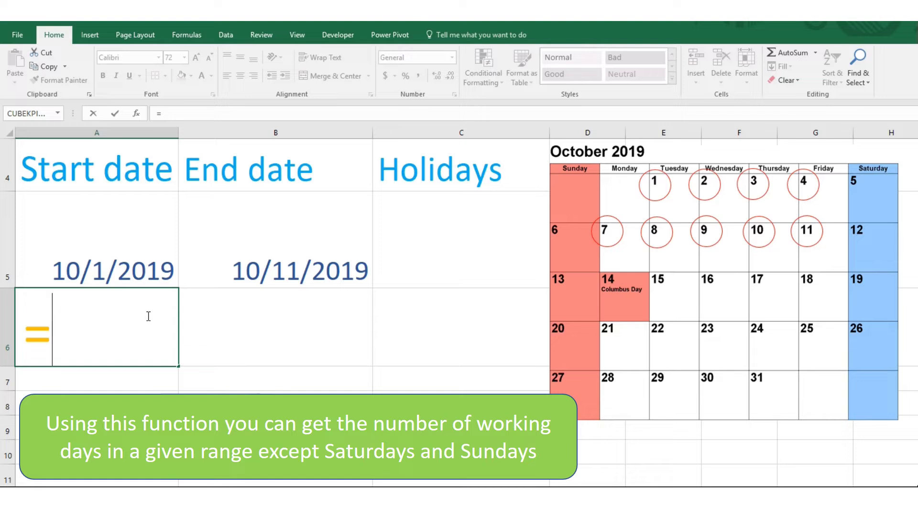
pyautogui.write('ner')
pyautogui.press('BackSpace')
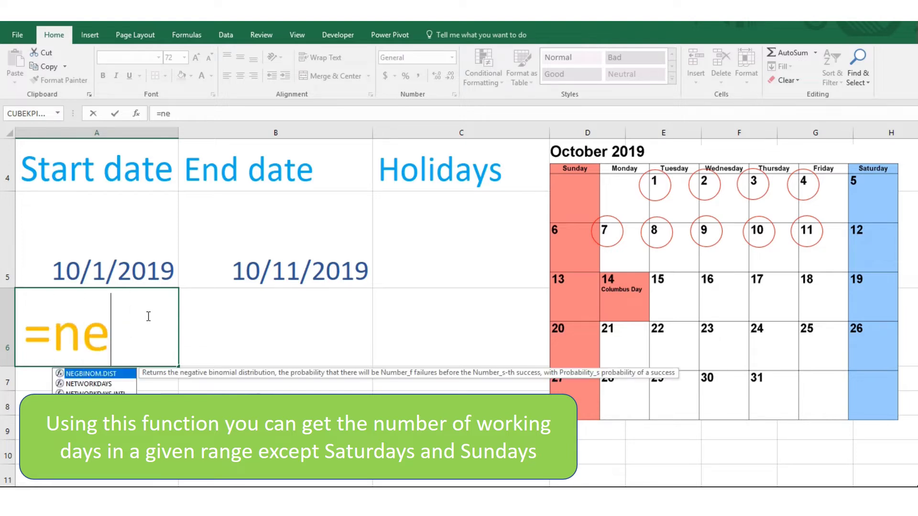
pyautogui.write('t')
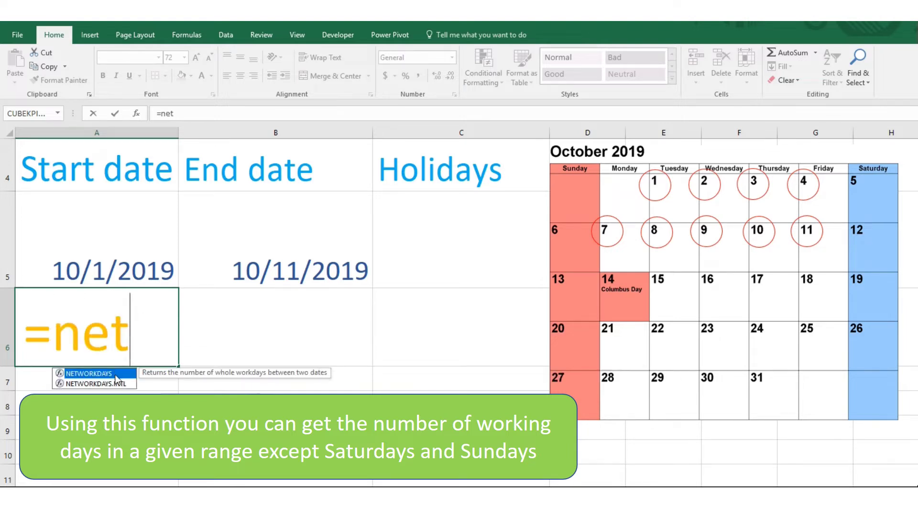
pyautogui.doubleClick(96, 373)
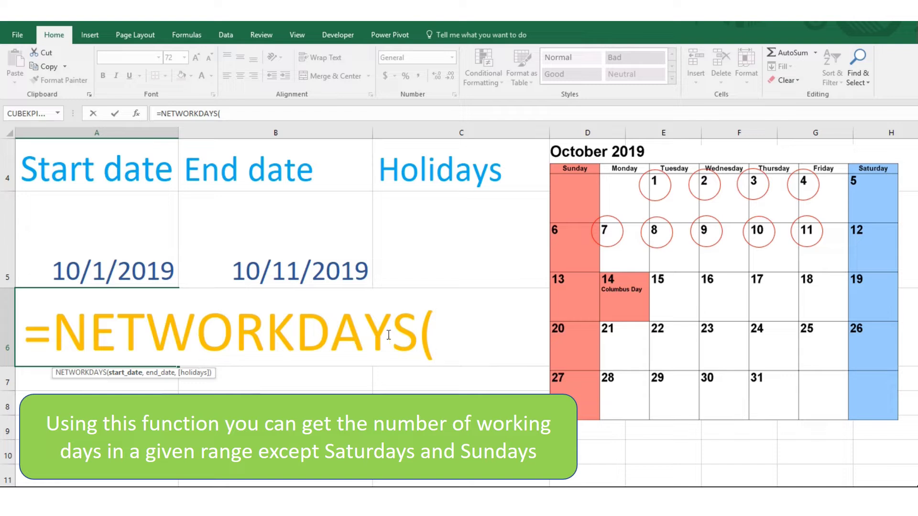
pyautogui.click(117, 225)
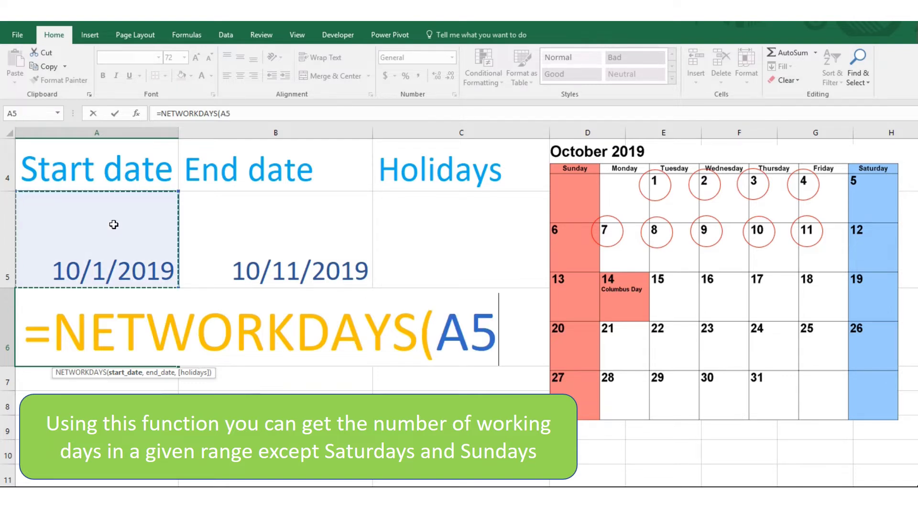
pyautogui.write(',')
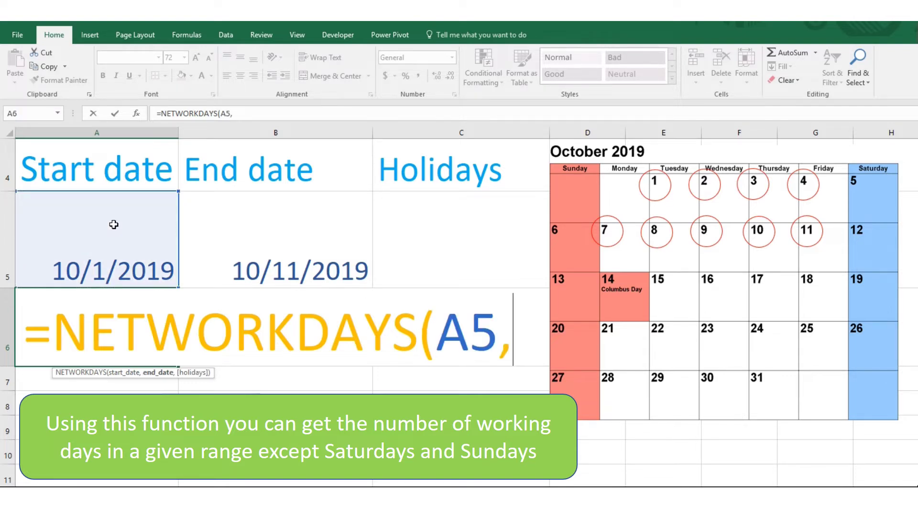
pyautogui.click(269, 236)
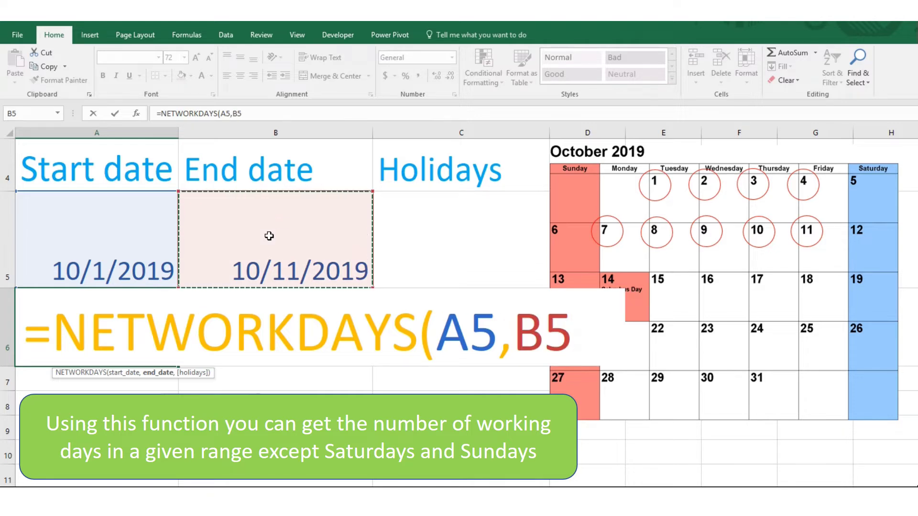
pyautogui.write(')')
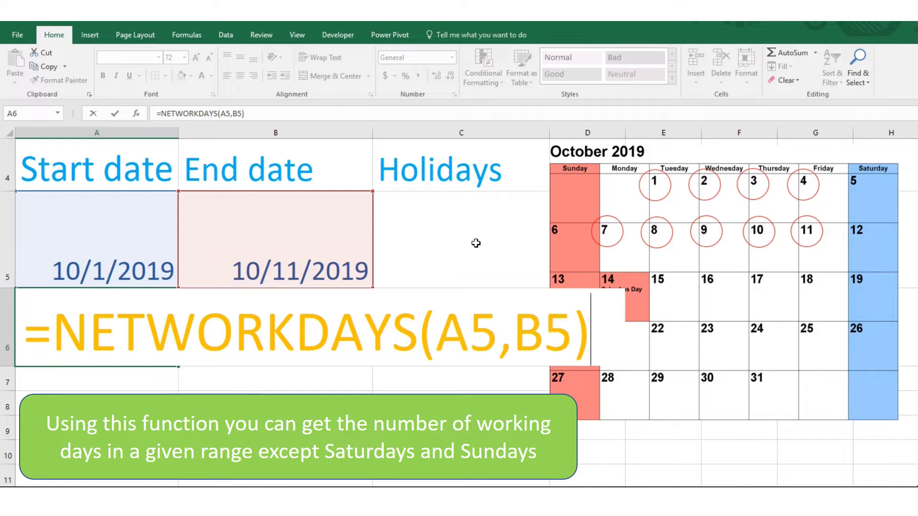
pyautogui.press('Return')
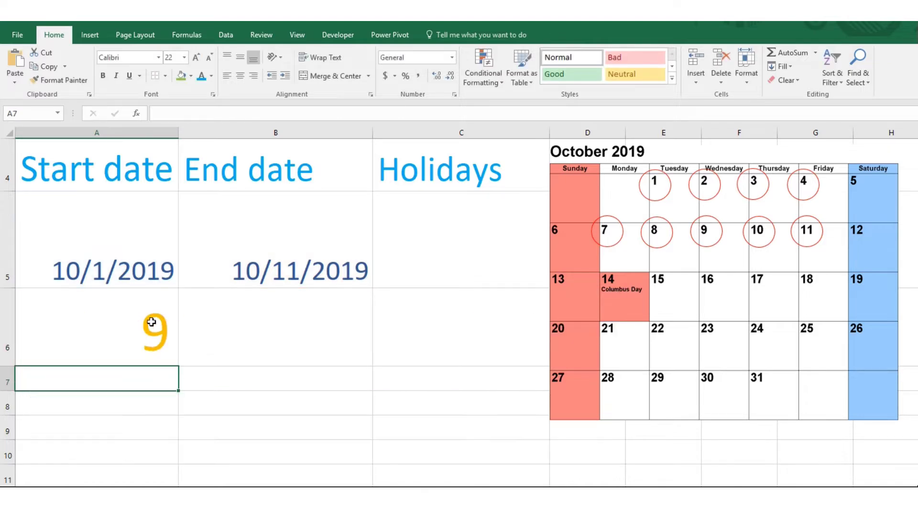
pyautogui.click(663, 195)
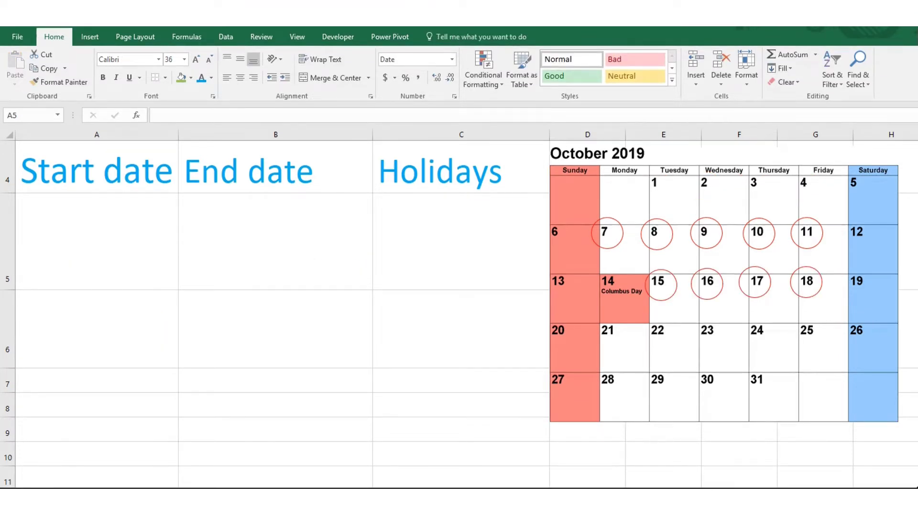
# Enter the start date 2019/10/7 in cell A5 and the end date 2019/10/18 in cell B5.
pyautogui.click(141, 281)
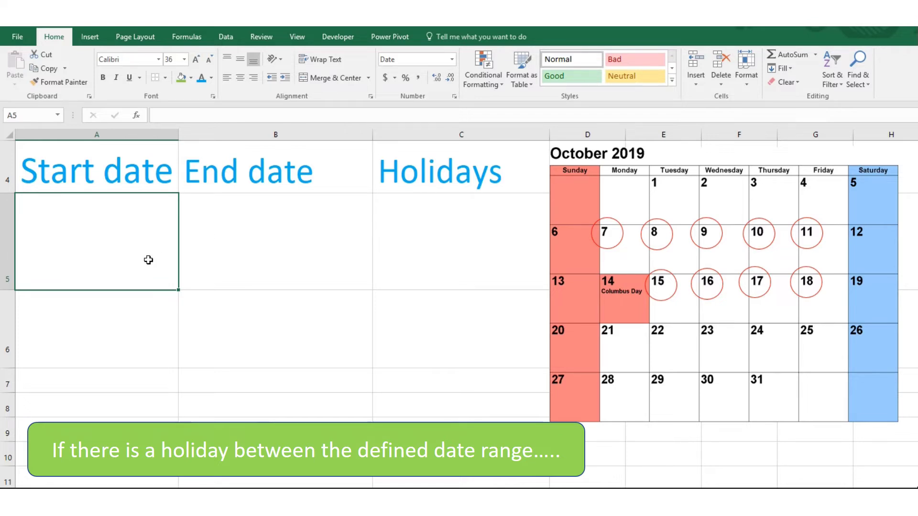
pyautogui.write('2019')
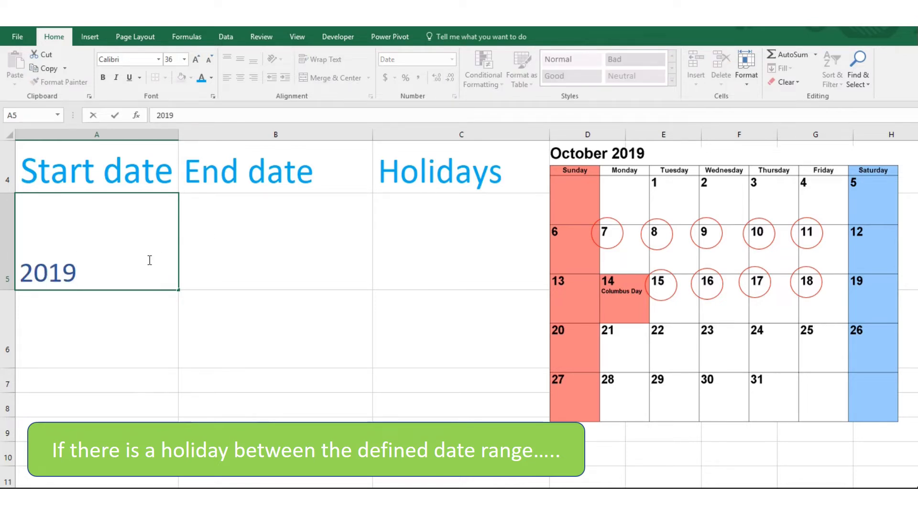
pyautogui.write('/10/')
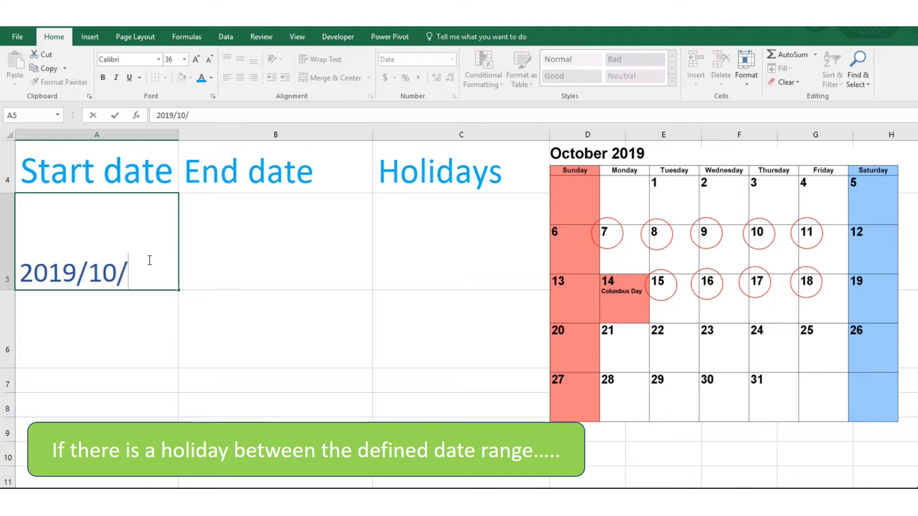
pyautogui.write('7')
pyautogui.press('Tab')
pyautogui.write('2')
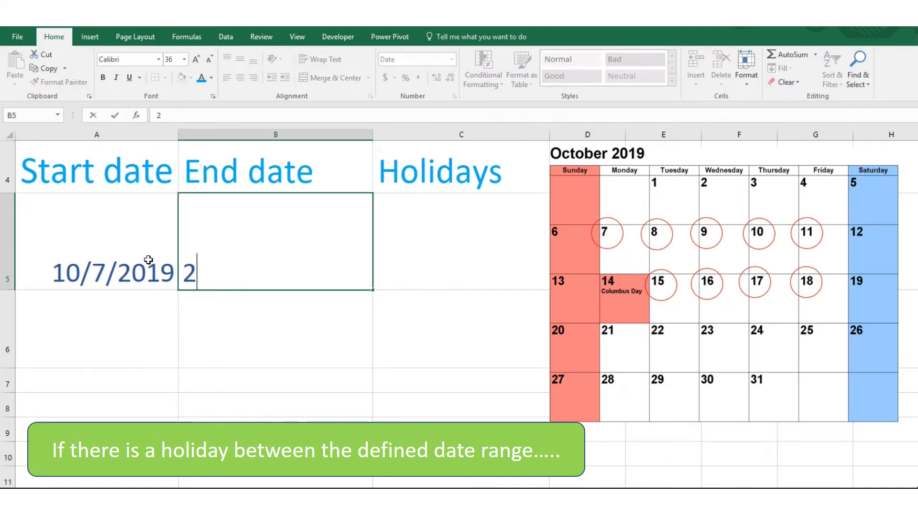
pyautogui.write('019/1')
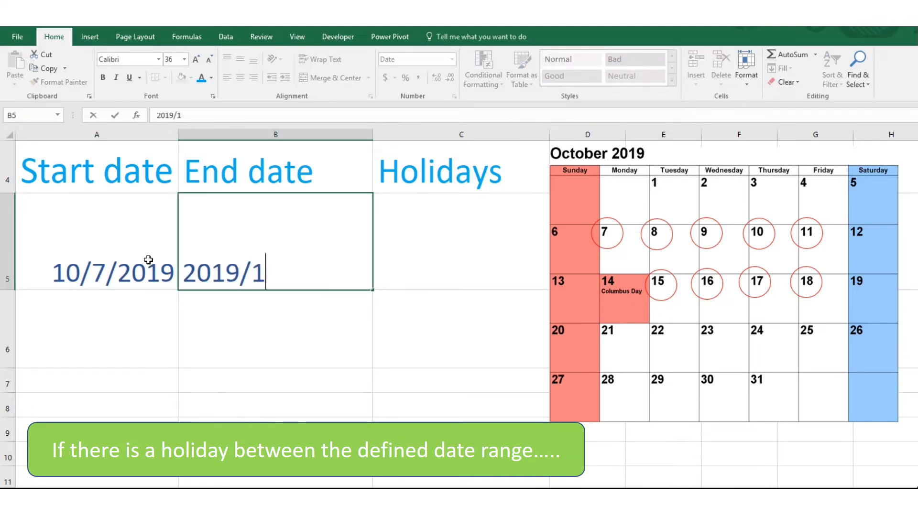
pyautogui.write('0/18')
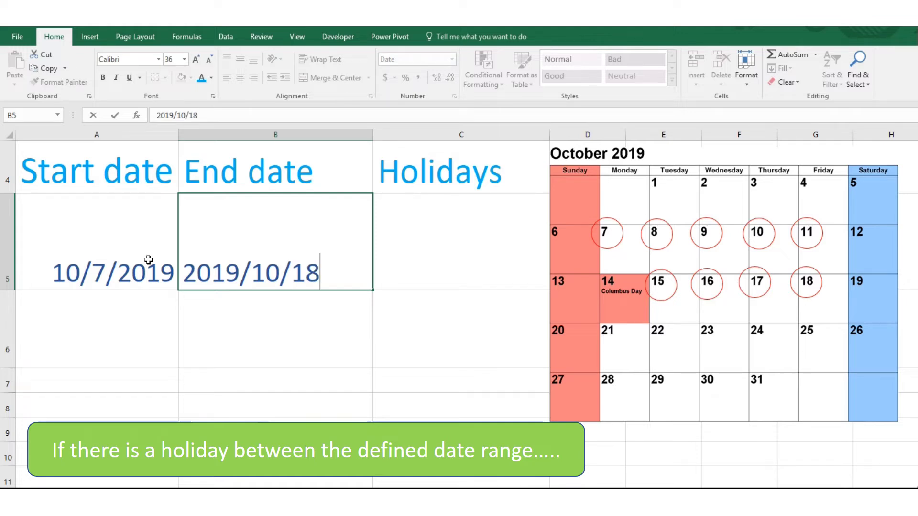
pyautogui.press('Tab')
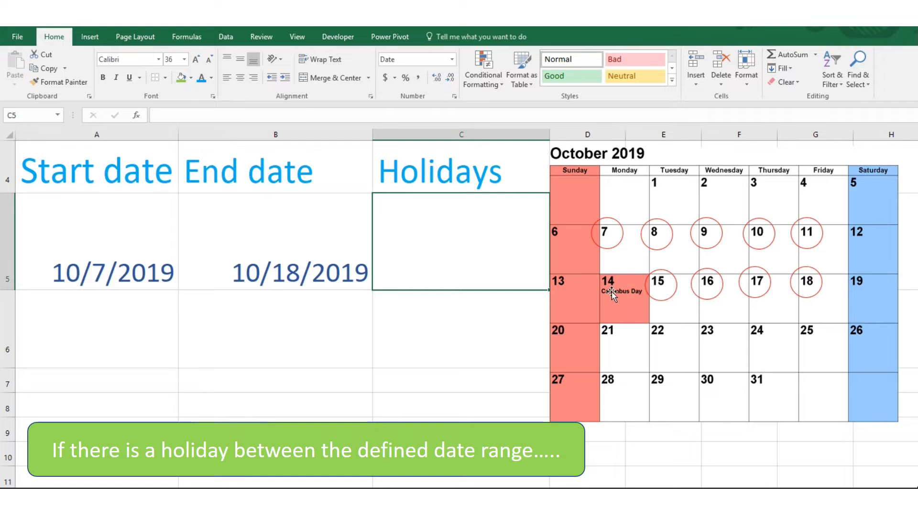
# Enter the Columbus Day date 2019/10/14 under Holidays in cell C5.
pyautogui.write('2019/')
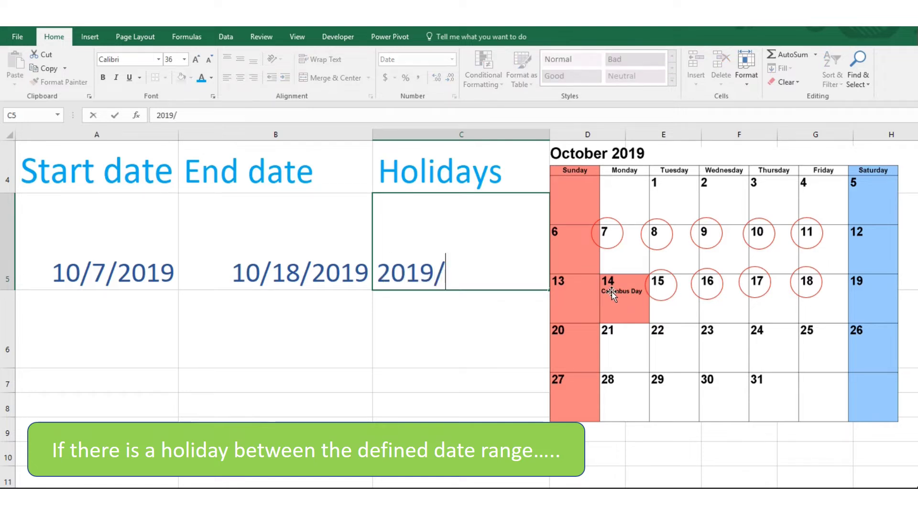
pyautogui.write('1014')
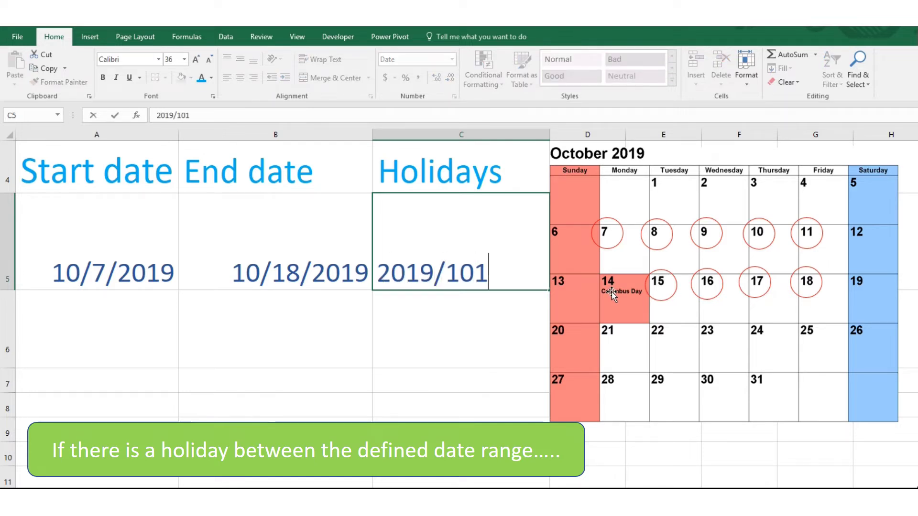
pyautogui.press('BackSpace')
pyautogui.press('BackSpace')
pyautogui.write('/14')
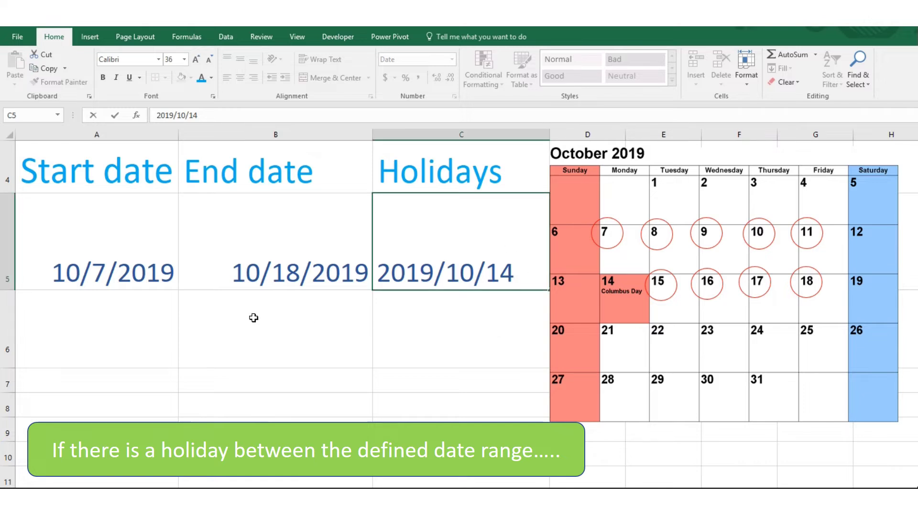
# Enter the formula =NETWORKDAYS(A5,B5,C5) in cell A6 to count the working days excluding the holiday.
pyautogui.click(97, 324)
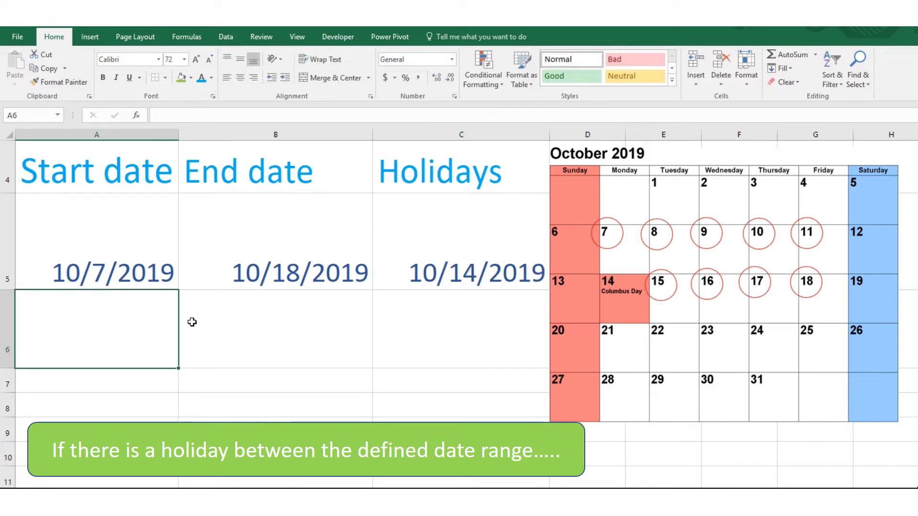
pyautogui.write('=')
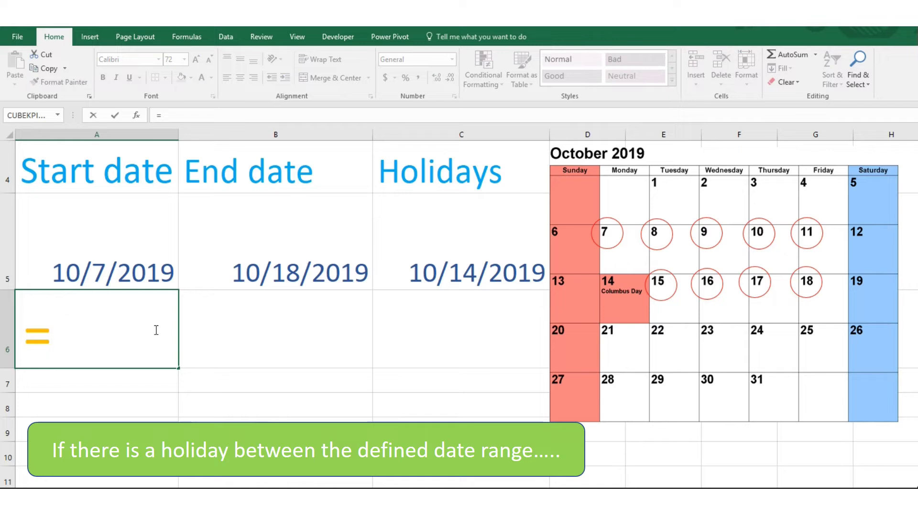
pyautogui.write('N')
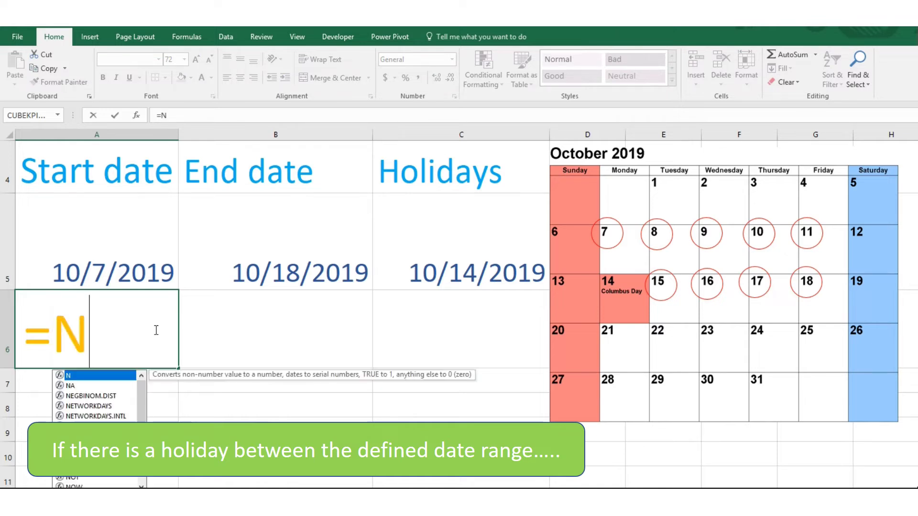
pyautogui.write('et')
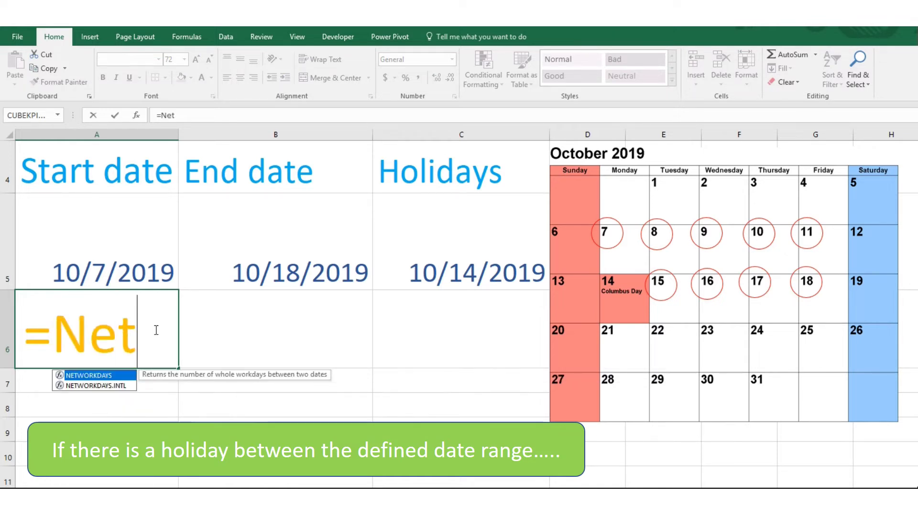
pyautogui.doubleClick(89, 376)
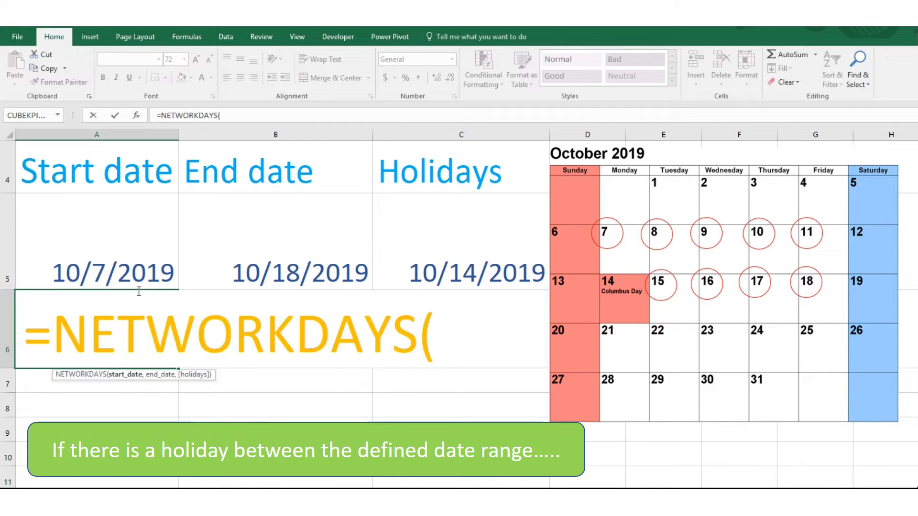
pyautogui.click(138, 255)
pyautogui.write(',')
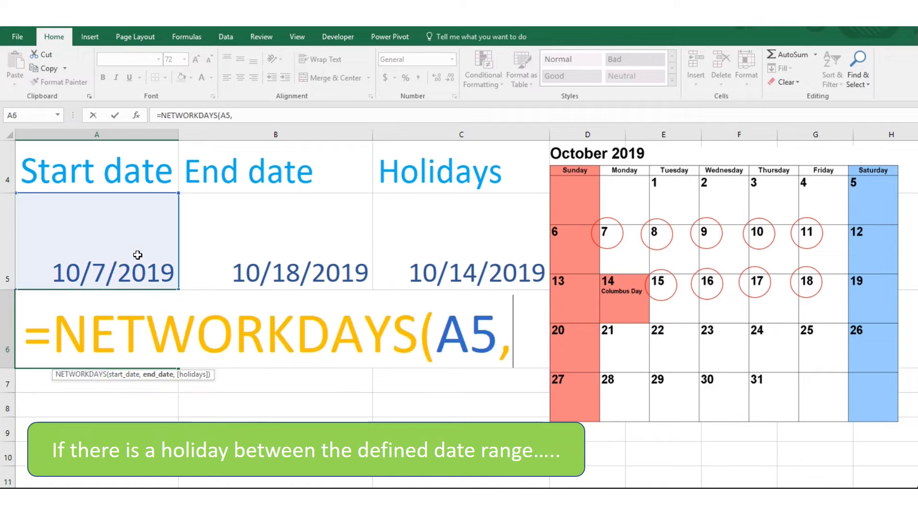
pyautogui.click(286, 225)
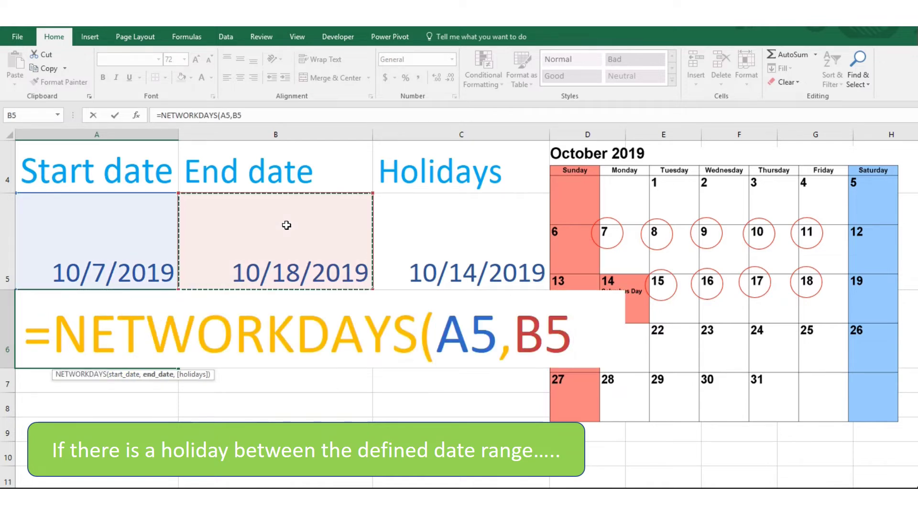
pyautogui.write(',')
pyautogui.click(455, 198)
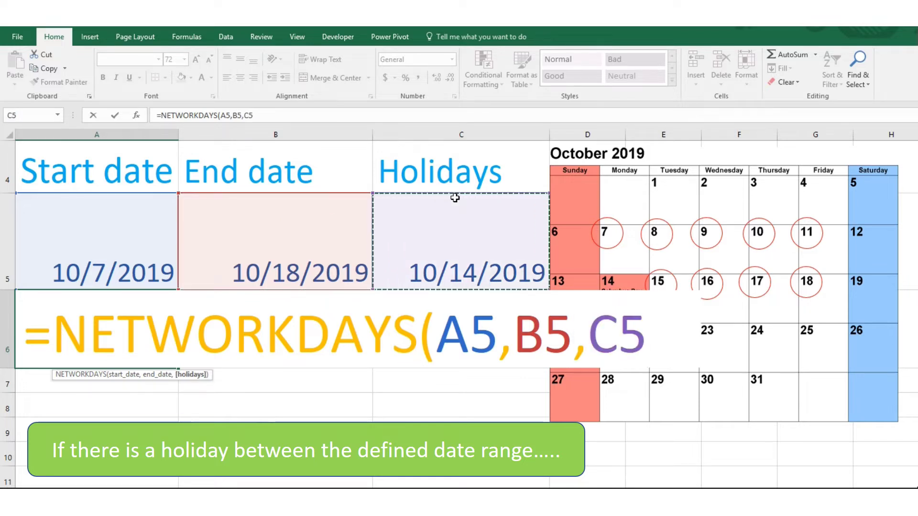
pyautogui.write(')')
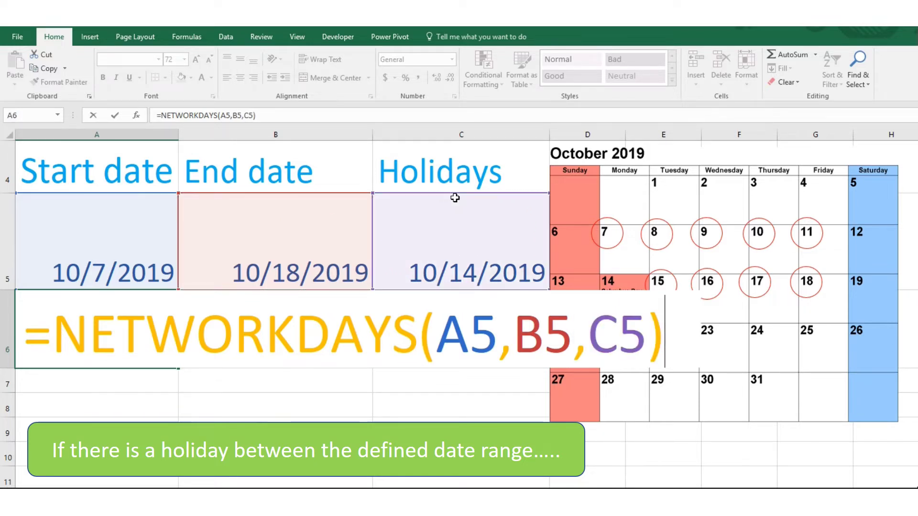
pyautogui.press('Return')
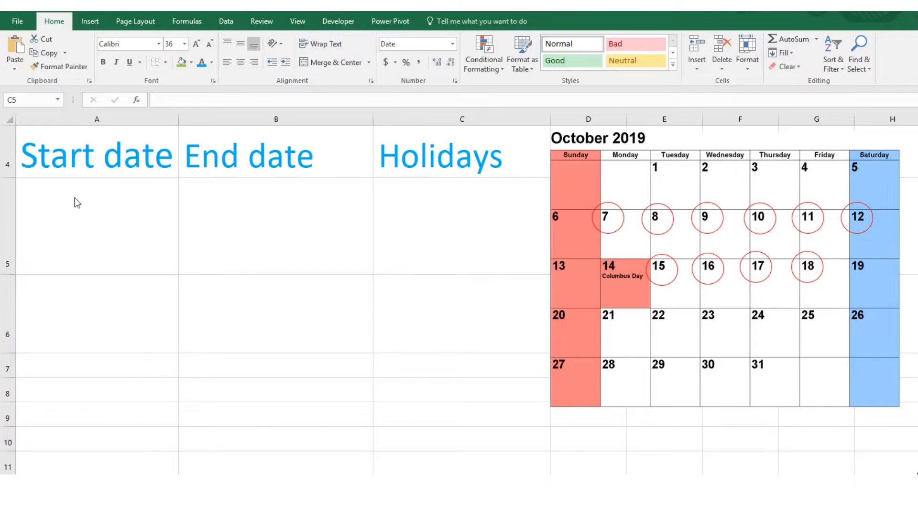
# Enter the start date 2019/10/7 in cell A5 for the customized working days example.
pyautogui.click(91, 213)
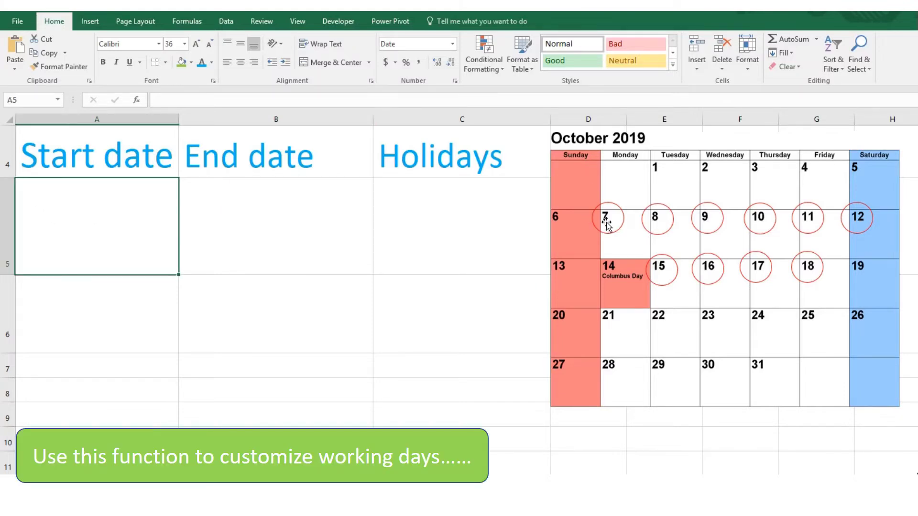
pyautogui.write('2019')
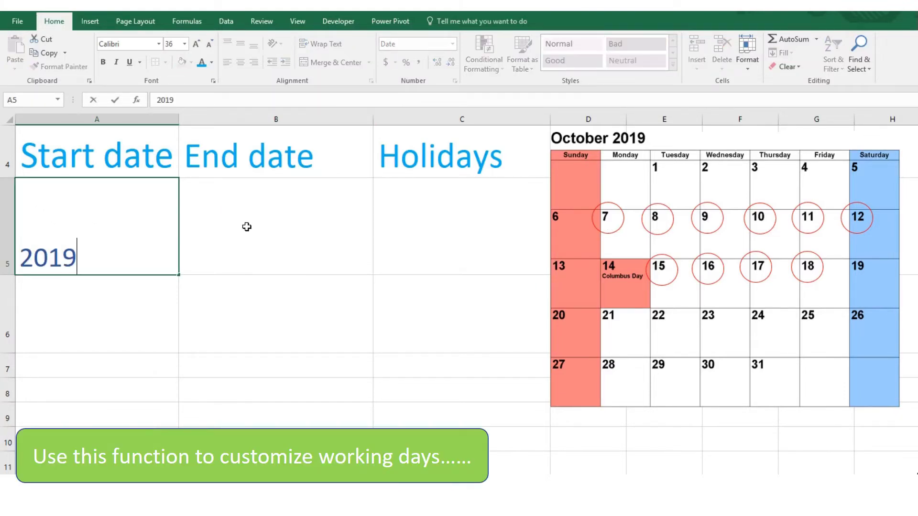
pyautogui.write('/10')
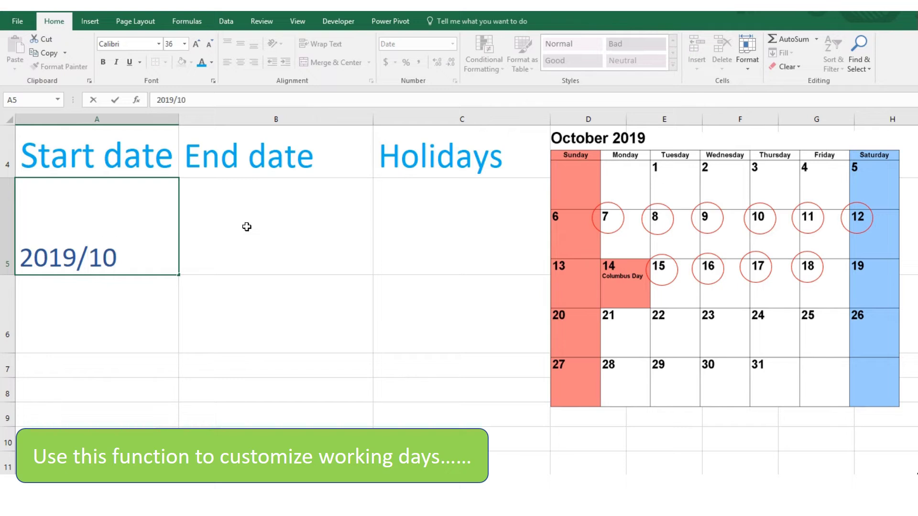
pyautogui.write('/7')
pyautogui.click(247, 226)
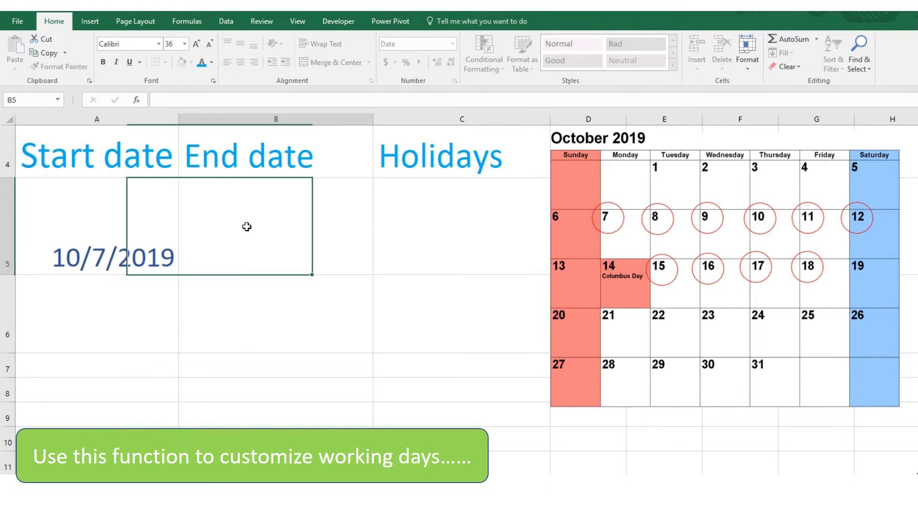
# Enter the end date 2019/10/18 in cell B5.
pyautogui.write('20')
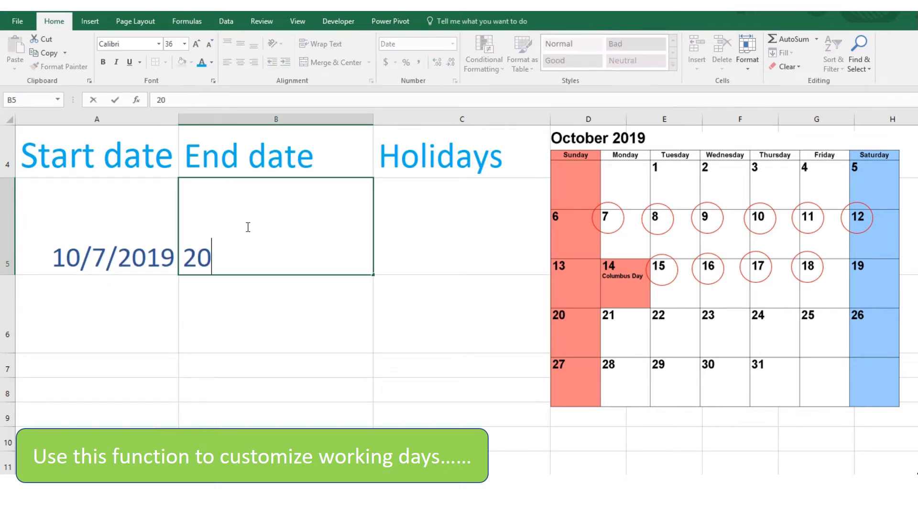
pyautogui.write('19/10')
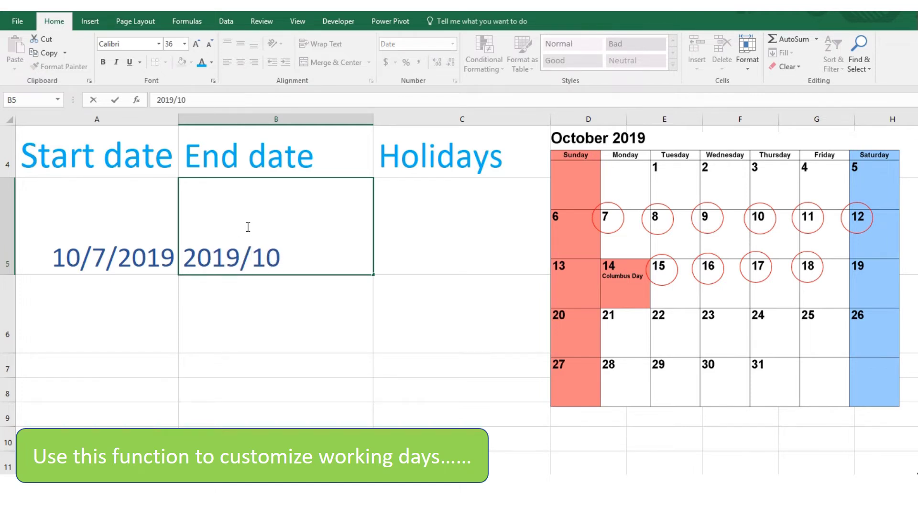
pyautogui.write('/18')
pyautogui.press('Tab')
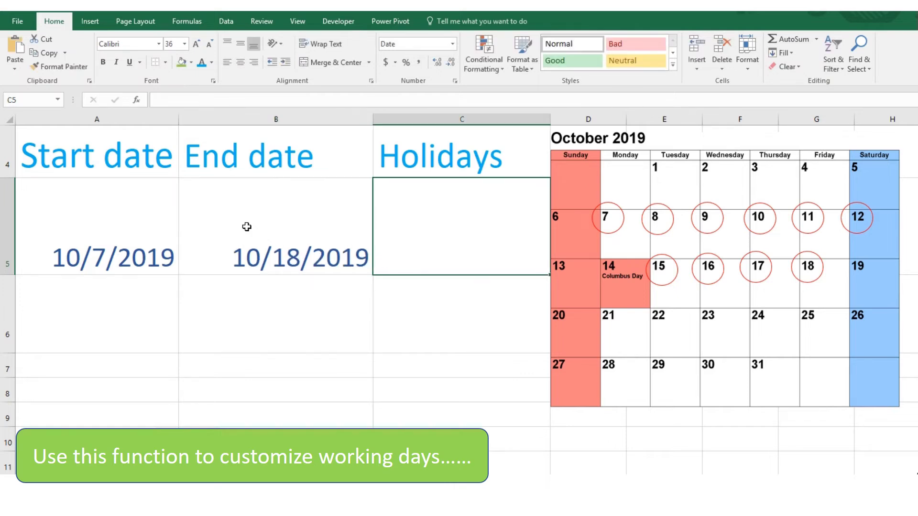
# Enter the Columbus Day date 2019/10/14 under Holidays in cell C5 for the customized working days example.
pyautogui.write('201')
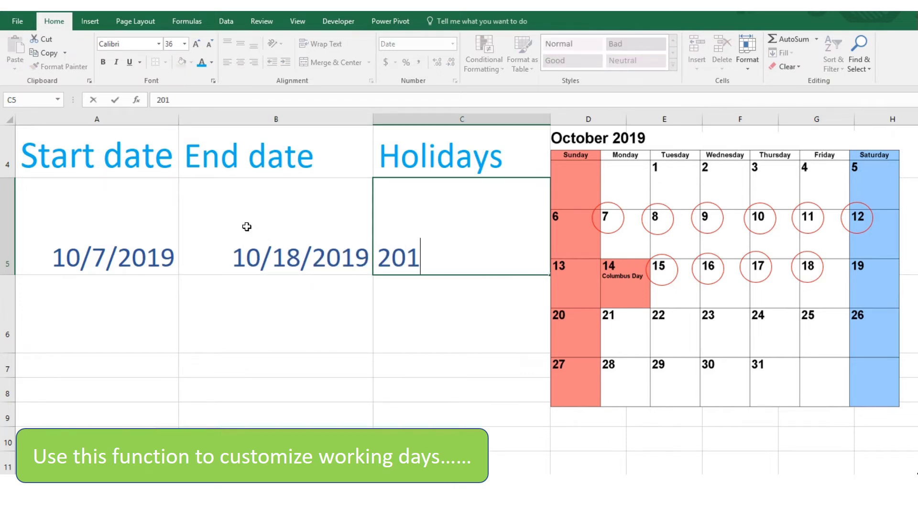
pyautogui.write('9/10')
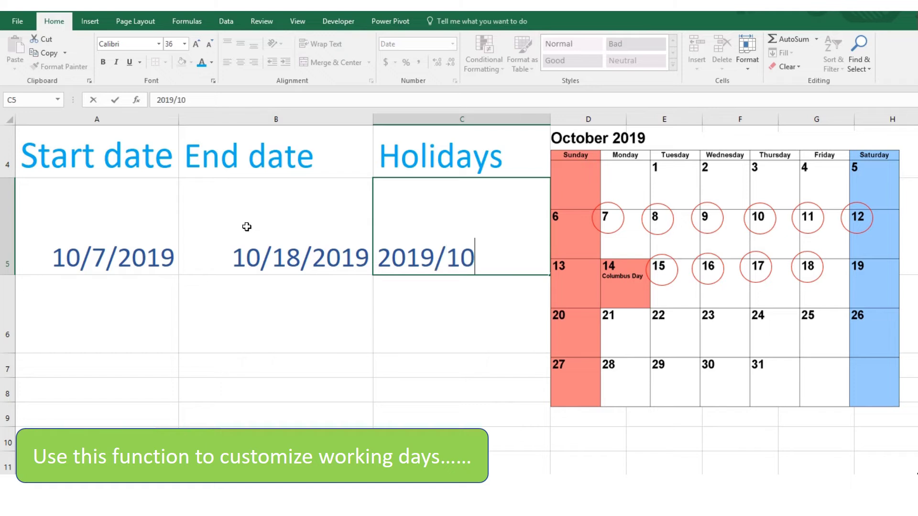
pyautogui.write('/14')
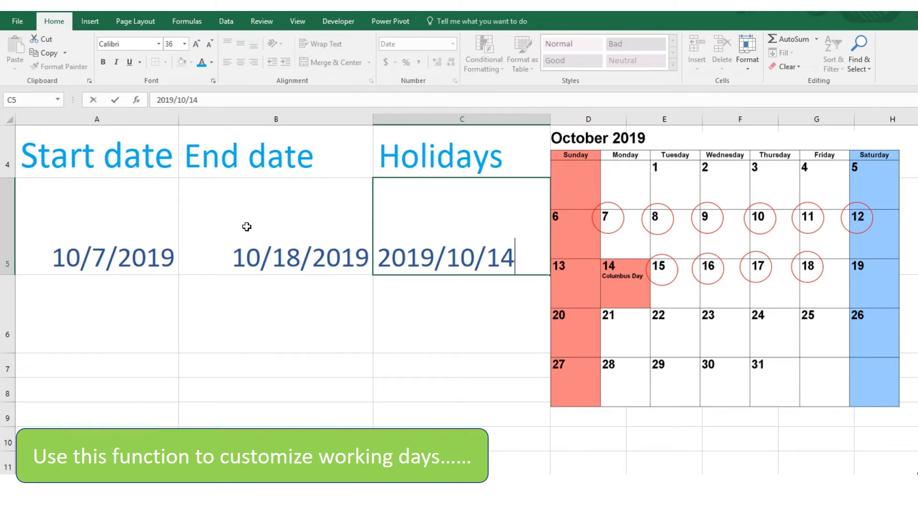
pyautogui.press('Return')
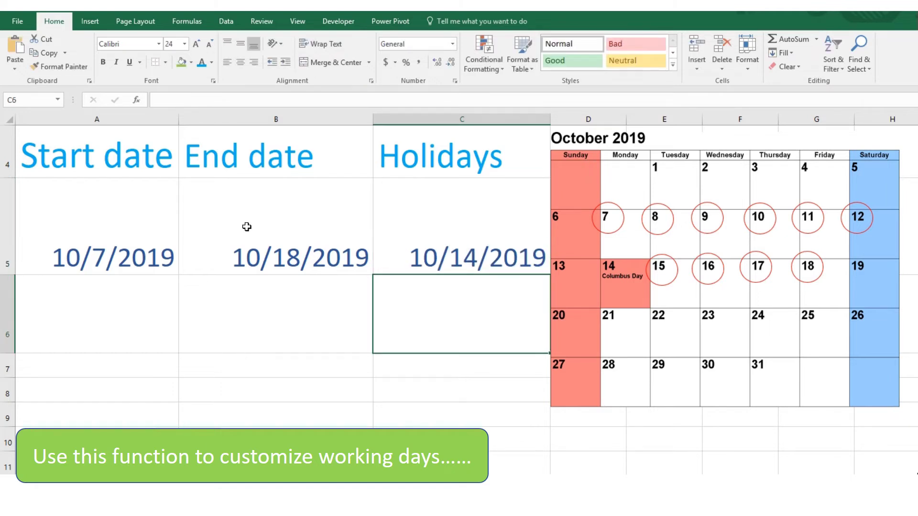
# Begin a NETWORKDAYS.INTL formula in cell A6 with A5 as the start date and B5 as the end date.
pyautogui.click(111, 333)
pyautogui.write('=')
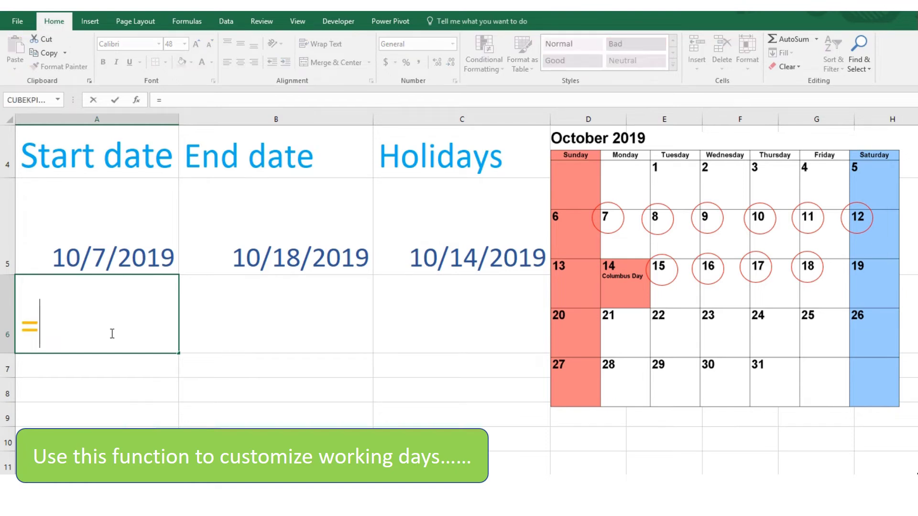
pyautogui.write('Net')
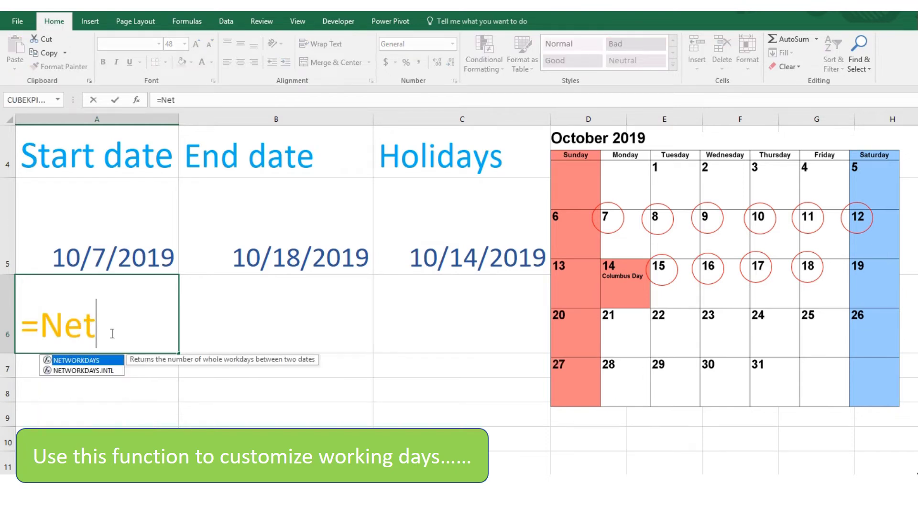
pyautogui.click(107, 373)
pyautogui.doubleClick(106, 371)
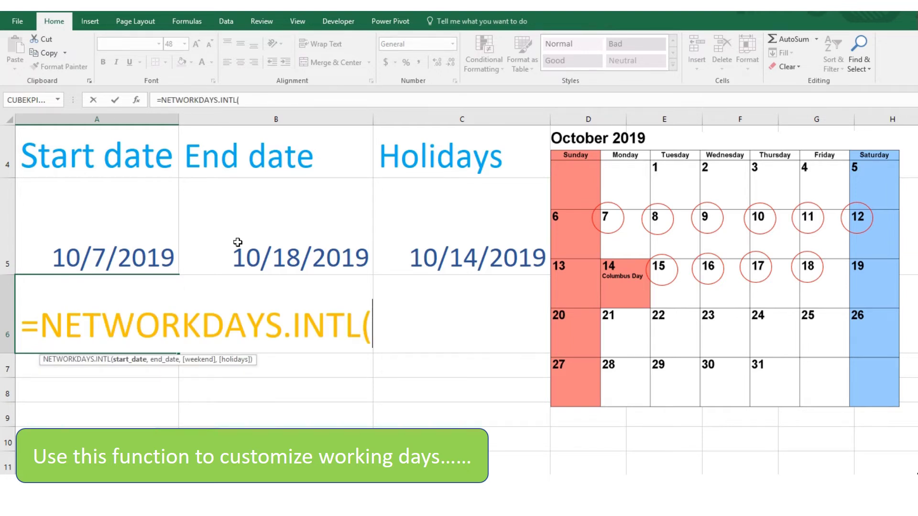
pyautogui.click(144, 212)
pyautogui.write(',')
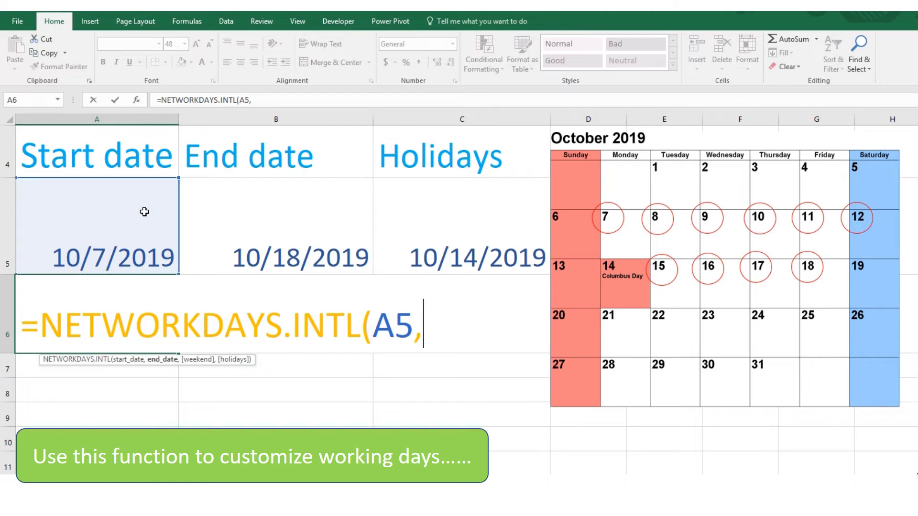
pyautogui.click(262, 225)
pyautogui.write(',')
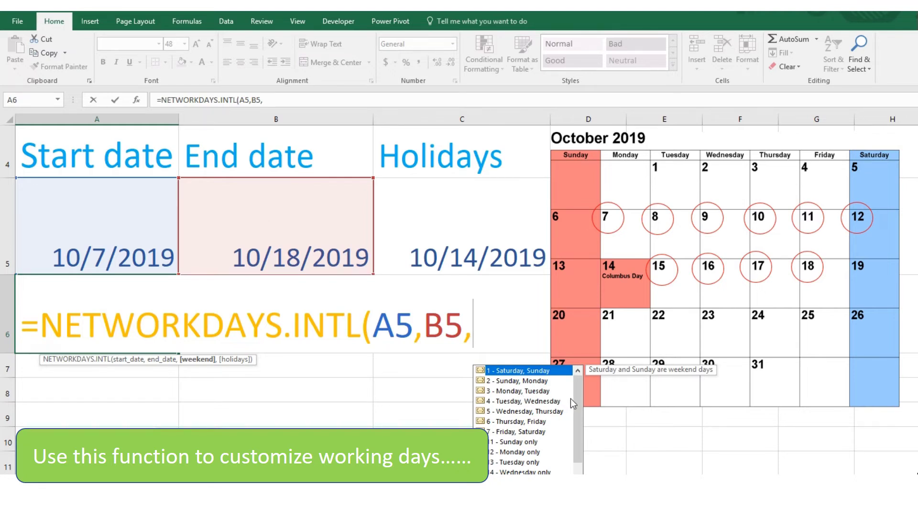
# Complete the NETWORKDAYS.INTL formula with weekend code 11 (Sunday only) and C5 as the holiday.
pyautogui.moveTo(578, 400); pyautogui.dragTo(575, 432)
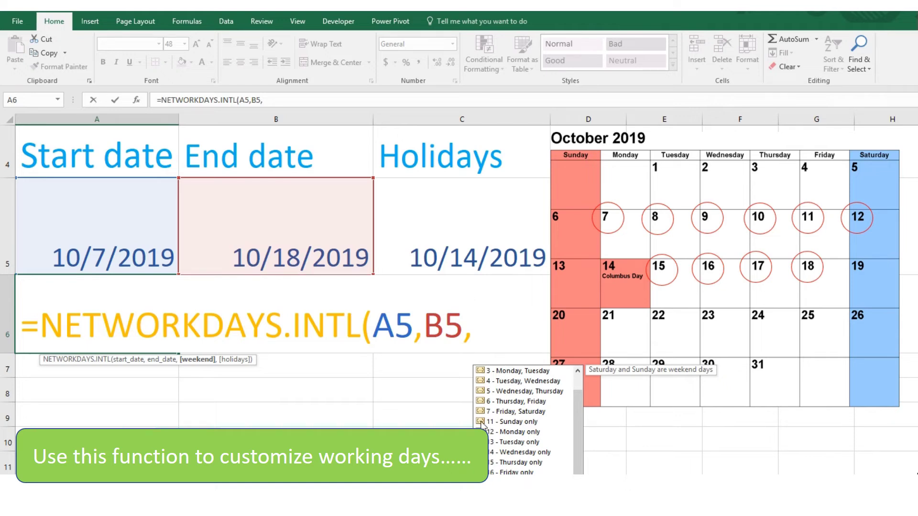
pyautogui.write('11')
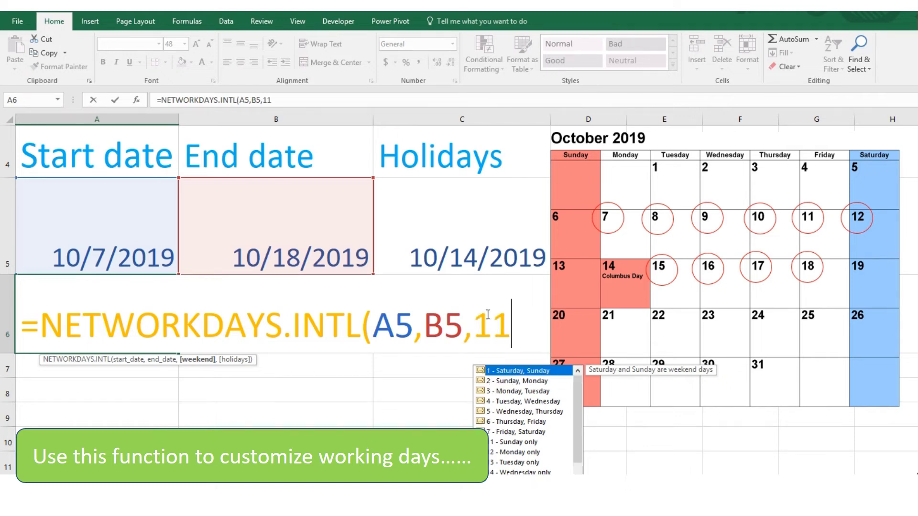
pyautogui.write(',')
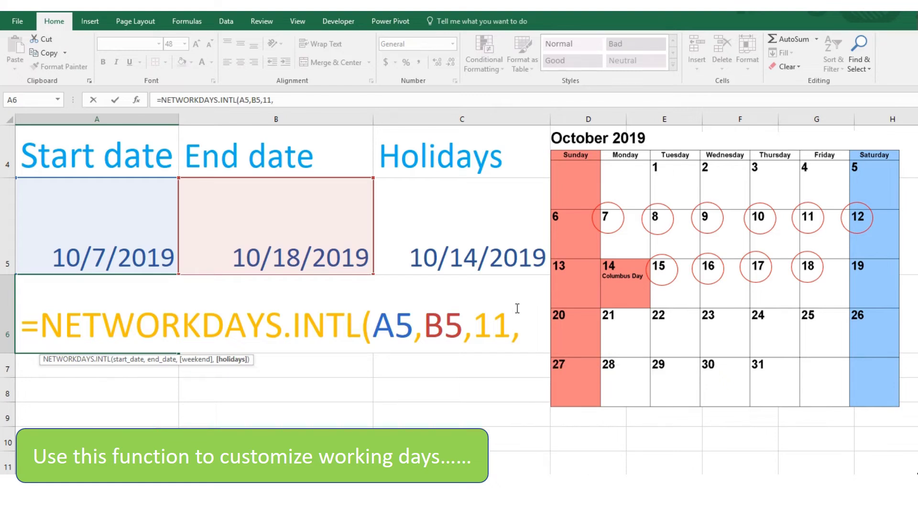
pyautogui.click(485, 232)
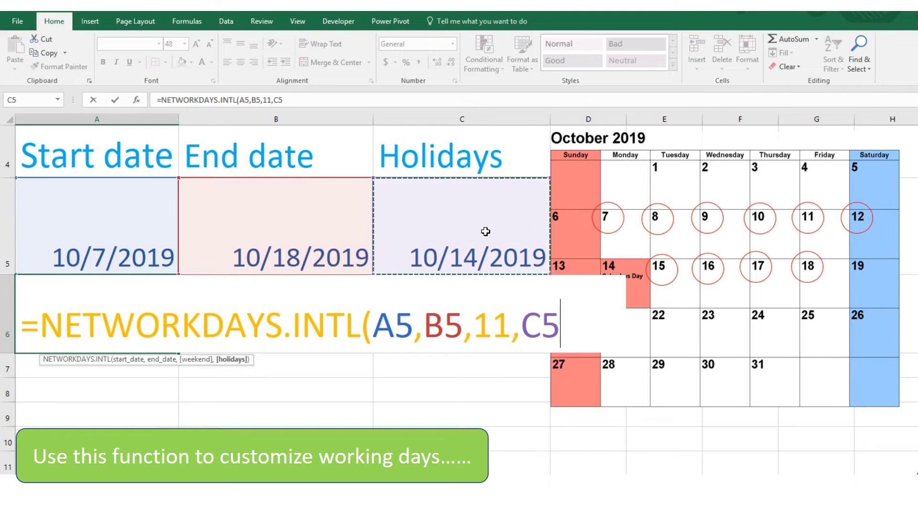
pyautogui.write(')')
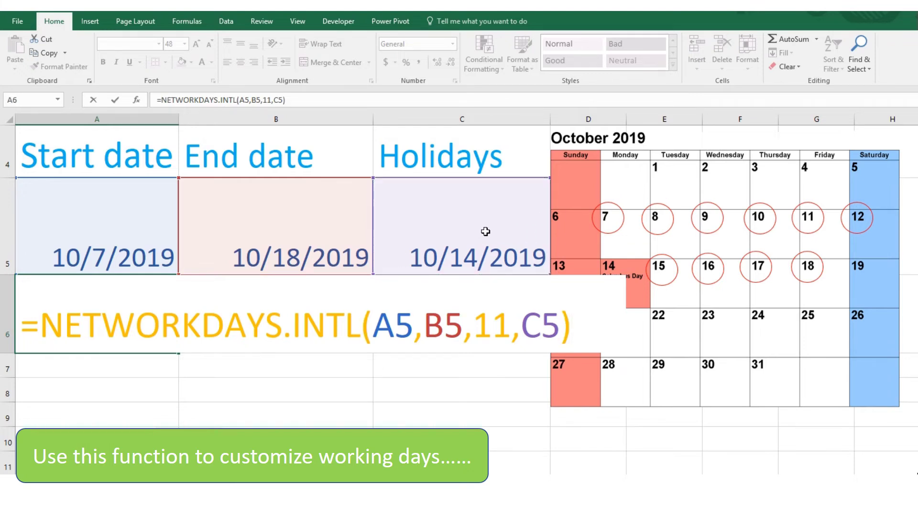
pyautogui.press('Return')
pyautogui.click(92, 300)
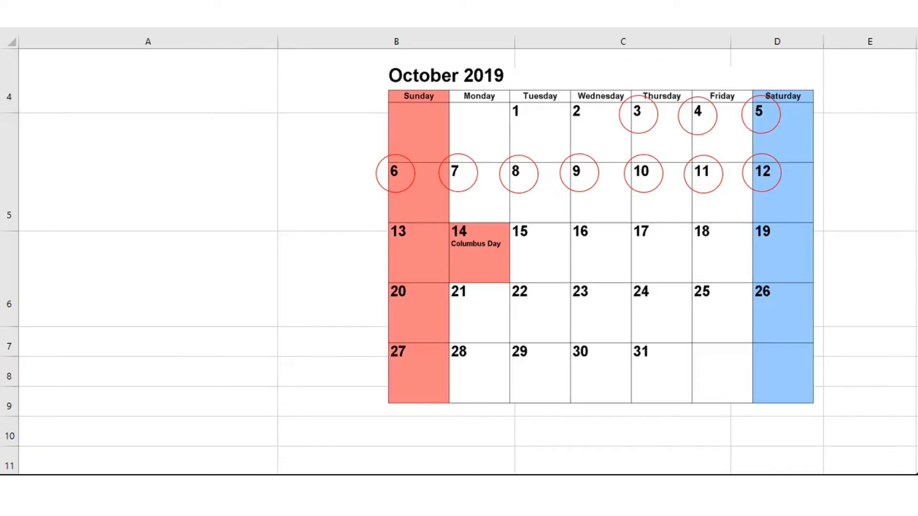
# Enter the formula =DATE(2019,10,2)+10 in cell A5 to add ten days to the date.
pyautogui.click(107, 180)
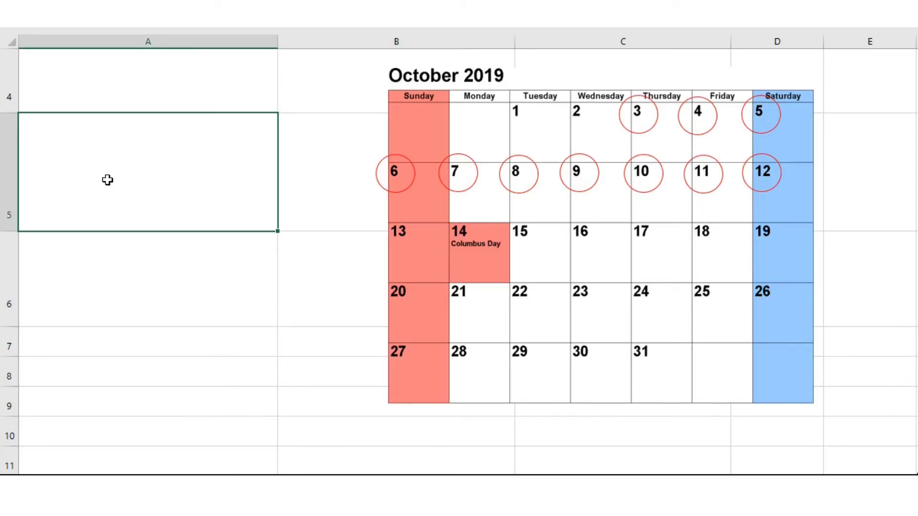
pyautogui.write('=DA')
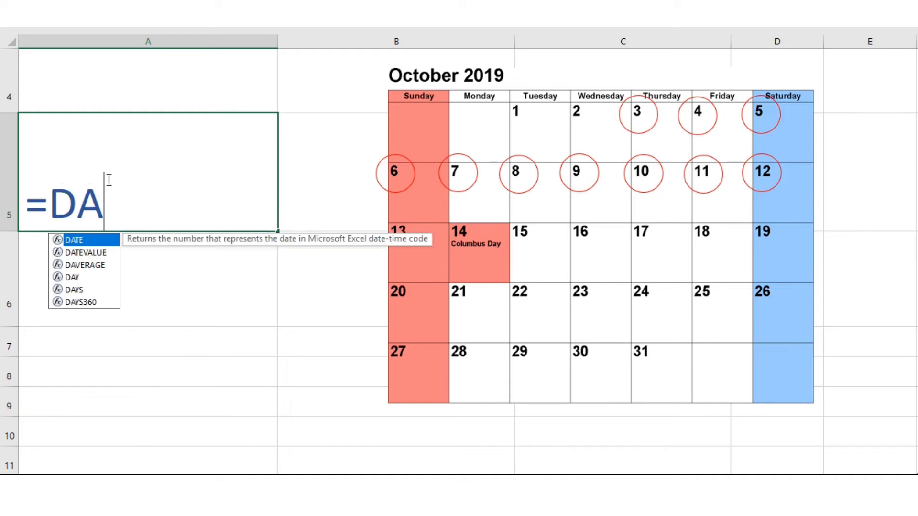
pyautogui.write('TE')
pyautogui.doubleClick(106, 241)
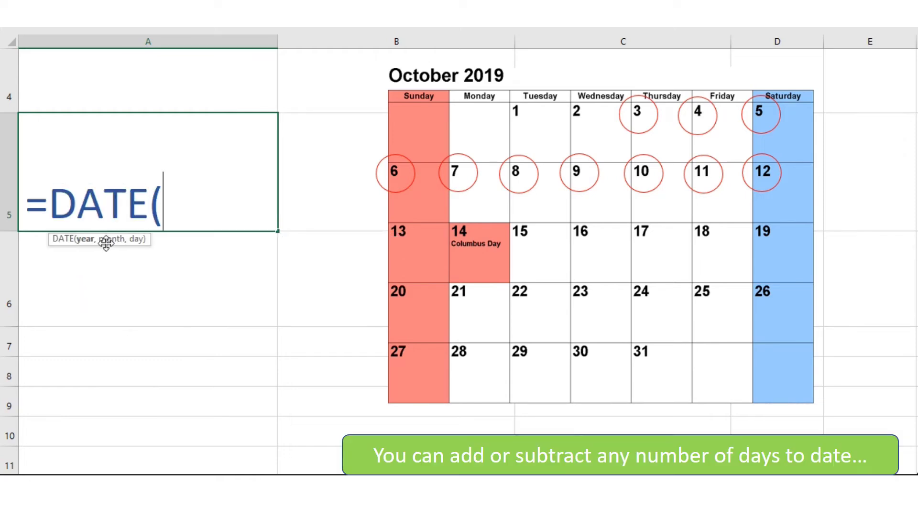
pyautogui.write('2019,')
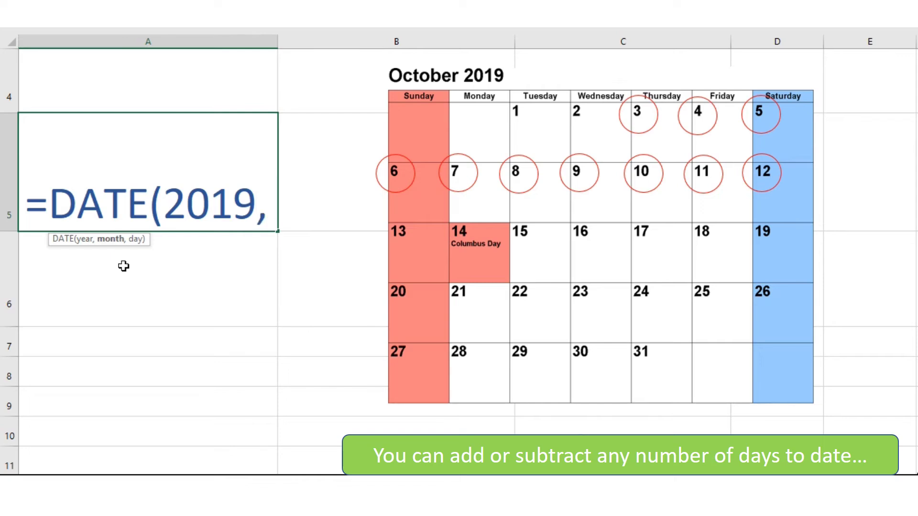
pyautogui.write('10,')
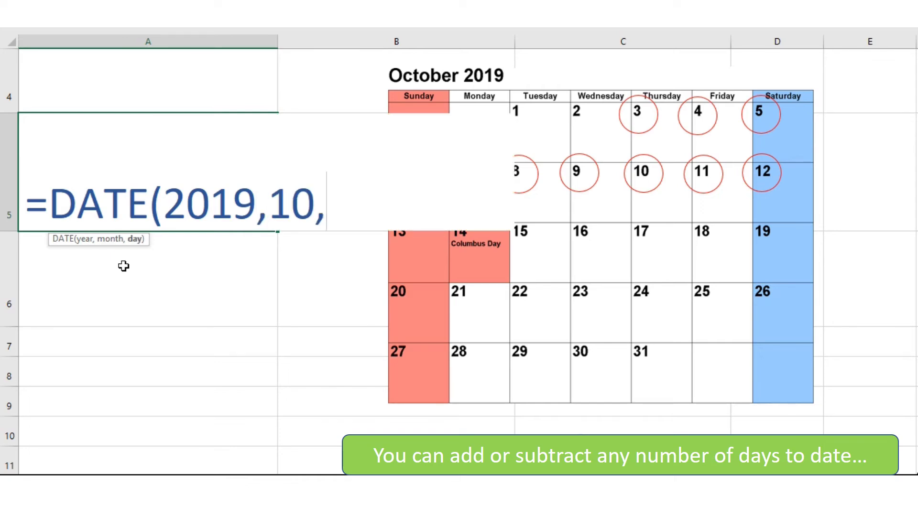
pyautogui.write('2)')
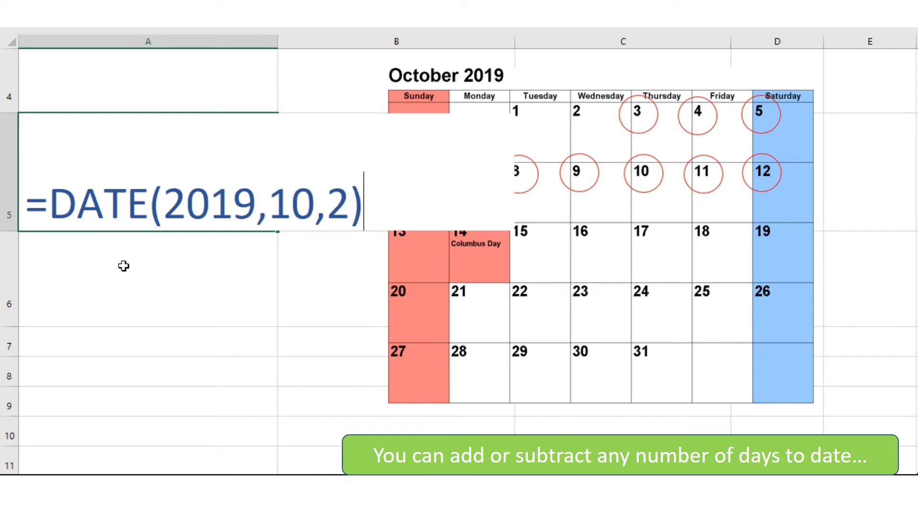
pyautogui.write('+10')
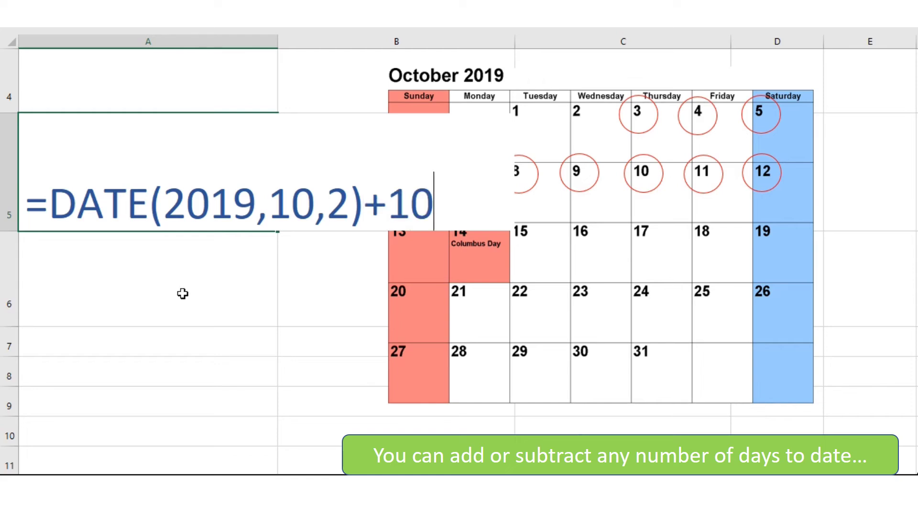
pyautogui.press('Return')
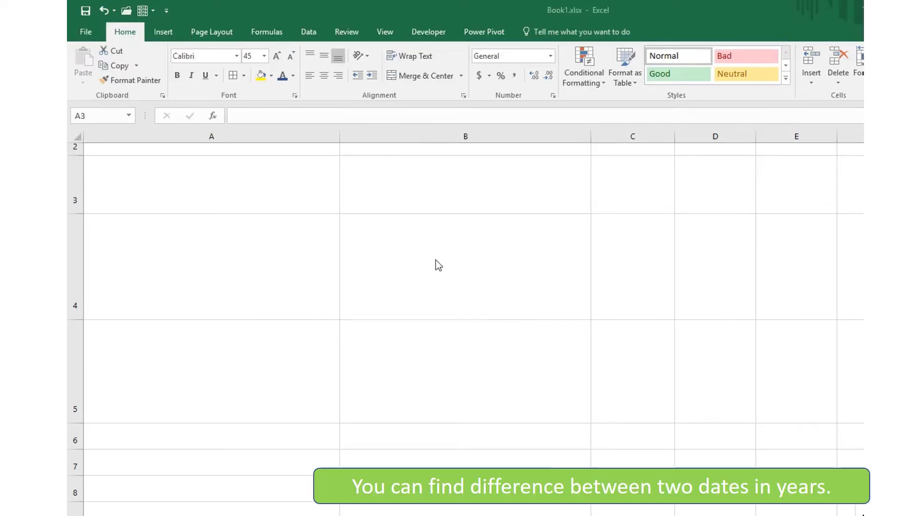
# Enter the headings TODAY in cell A3 and DATE OF BIRTH in cell B3.
pyautogui.click(188, 180)
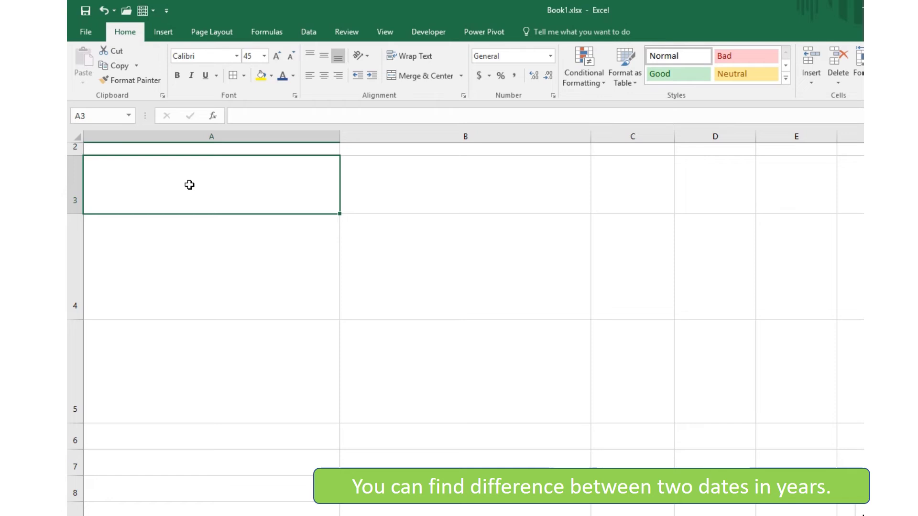
pyautogui.write('TODAY')
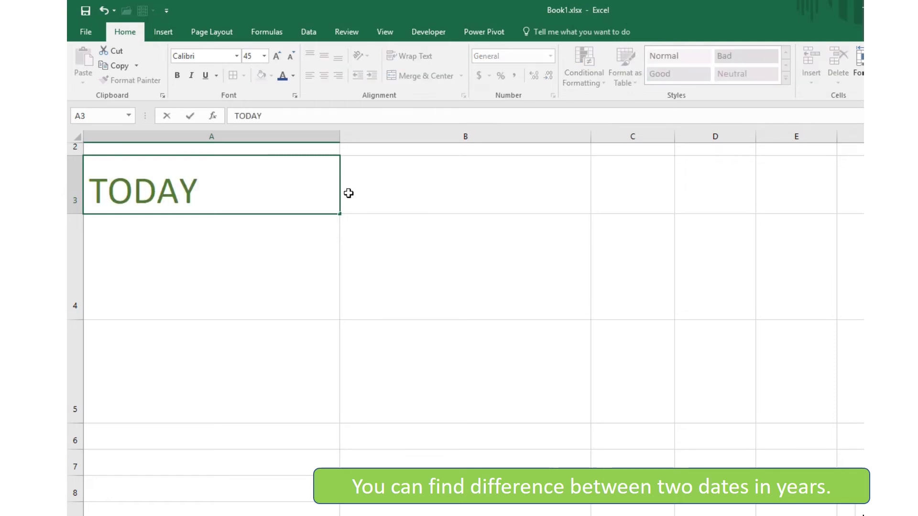
pyautogui.click(383, 187)
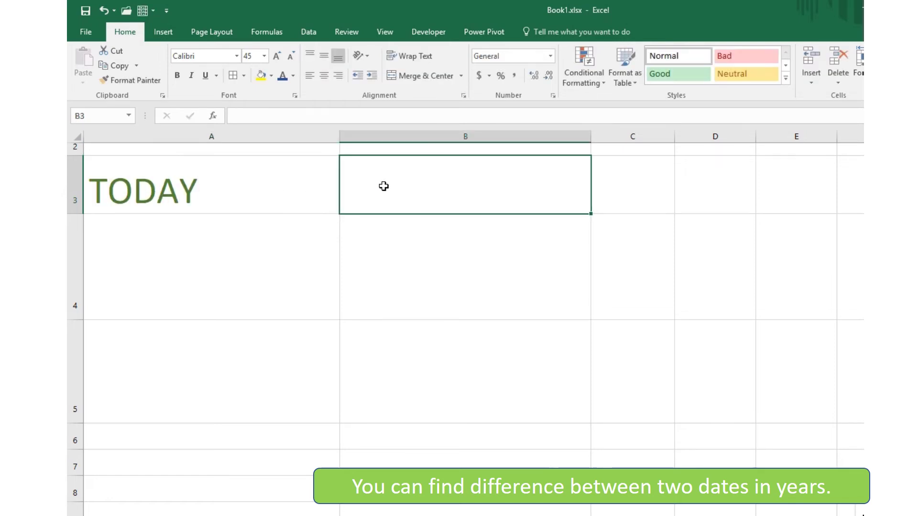
pyautogui.write('DATE OF')
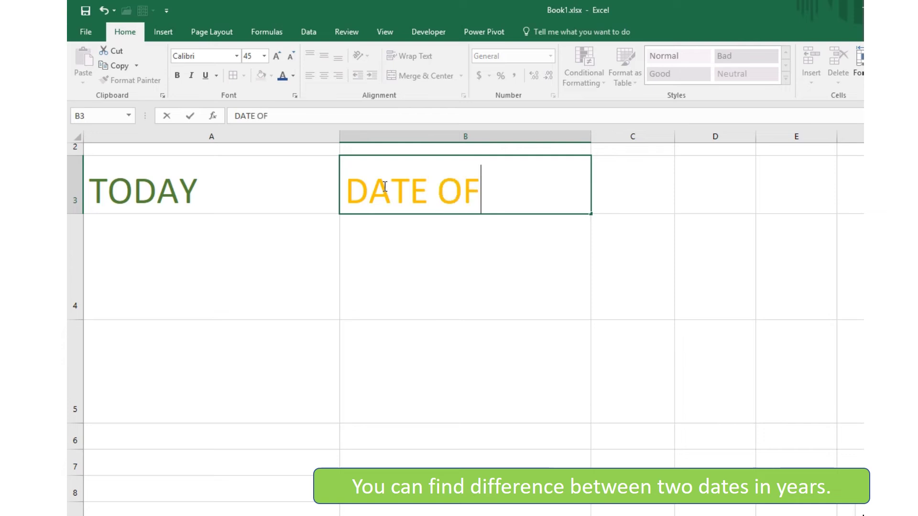
pyautogui.write(' BIRTH')
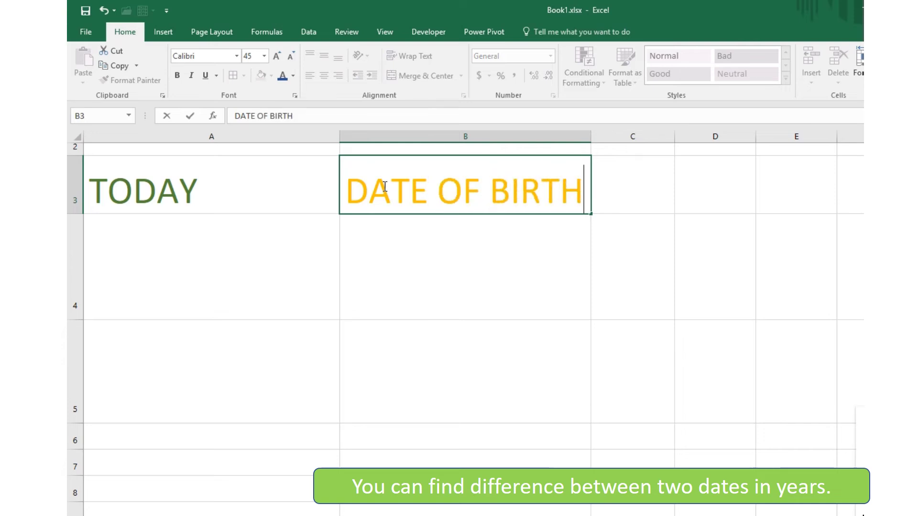
# Enter the formula =TODAY() in cell A4 under the TODAY heading.
pyautogui.click(171, 244)
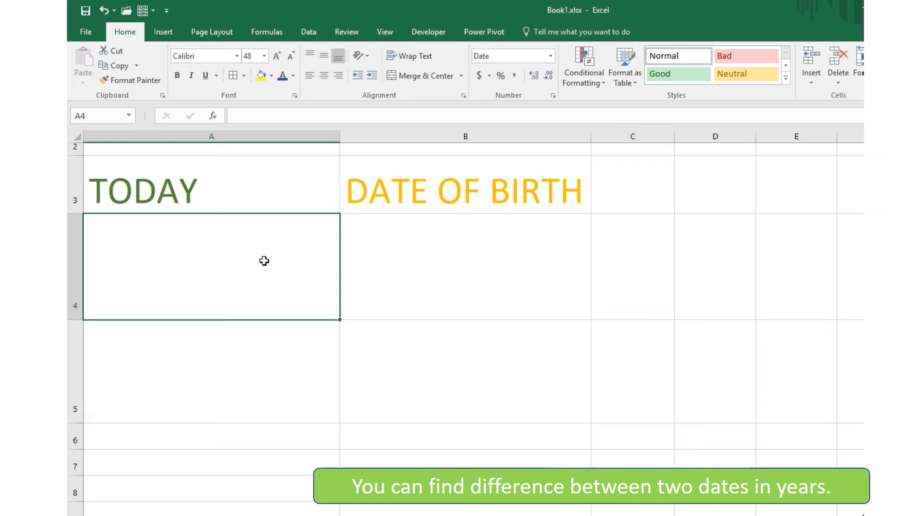
pyautogui.write('=')
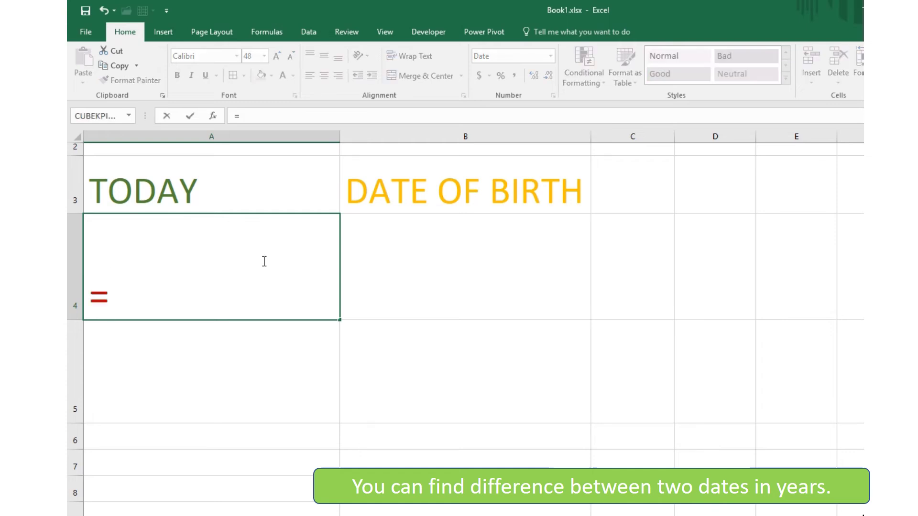
pyautogui.write('TODAT')
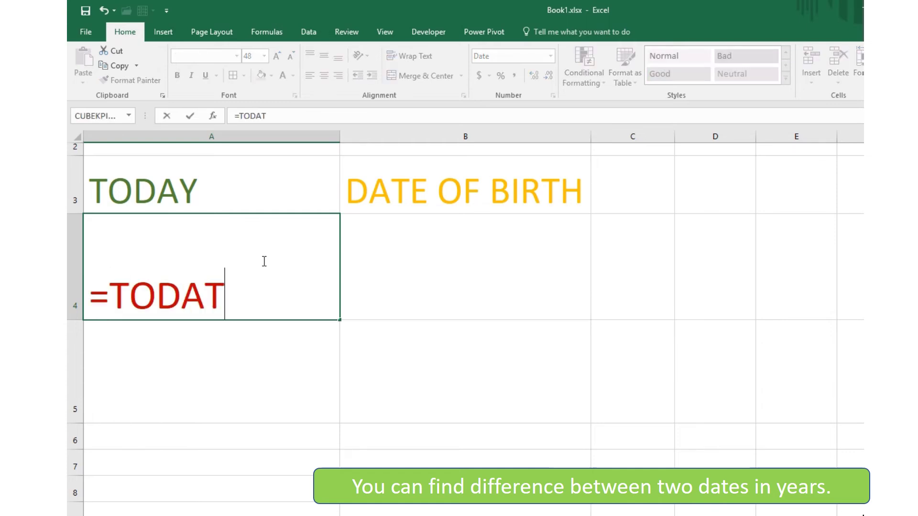
pyautogui.press('BackSpace')
pyautogui.write('Y')
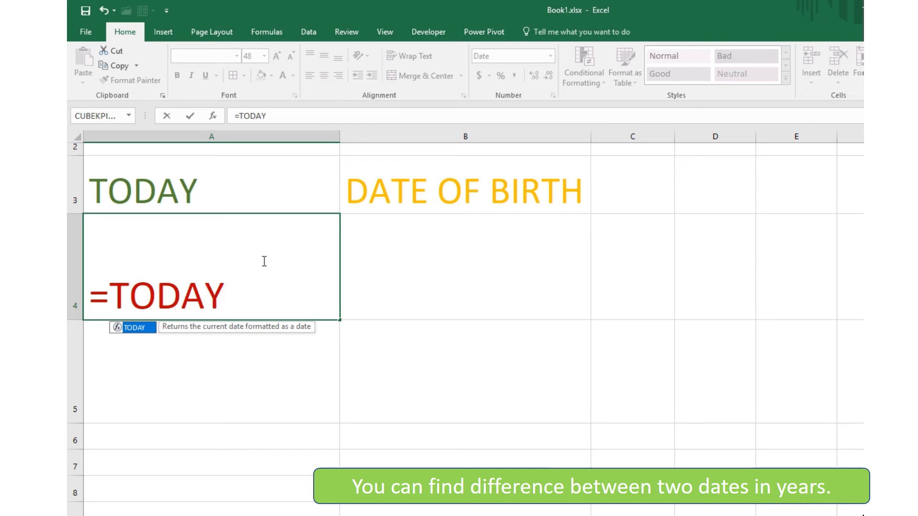
pyautogui.write('()')
pyautogui.press('Return')
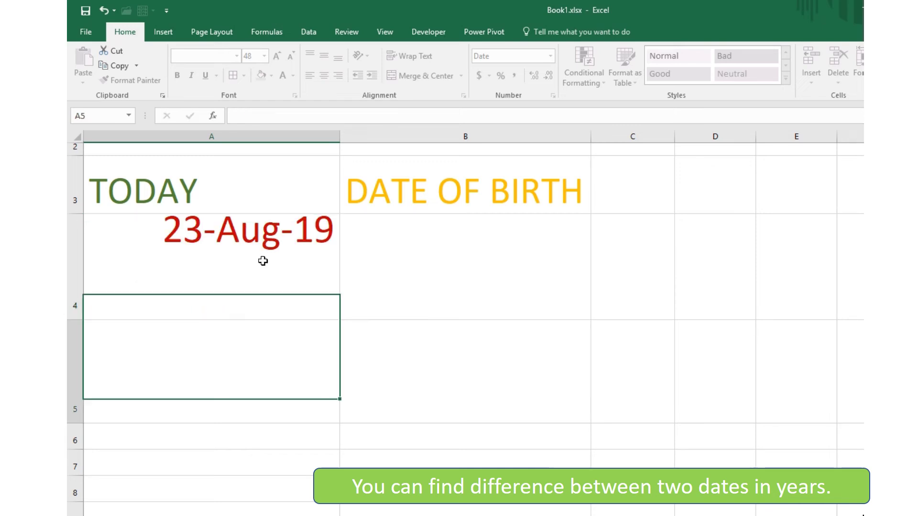
# Format cell B4 as Short Date and enter the date of birth in it.
pyautogui.click(445, 249)
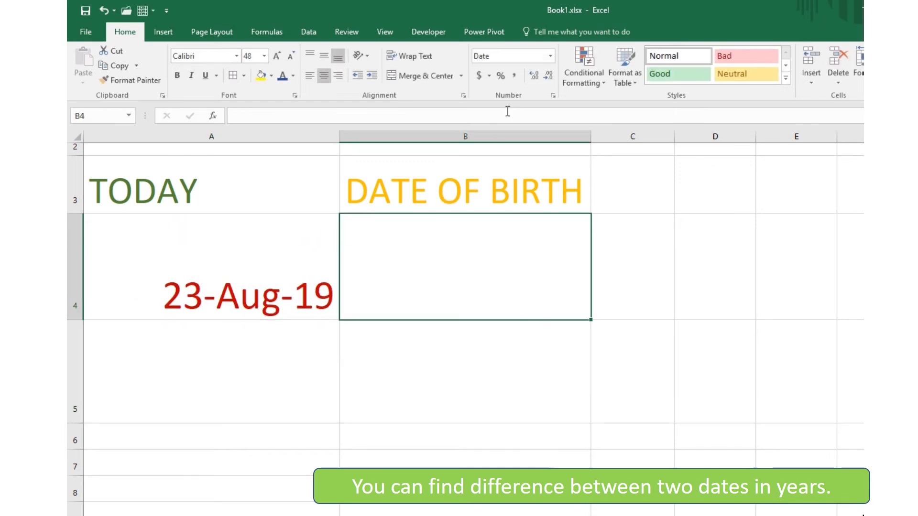
pyautogui.click(550, 56)
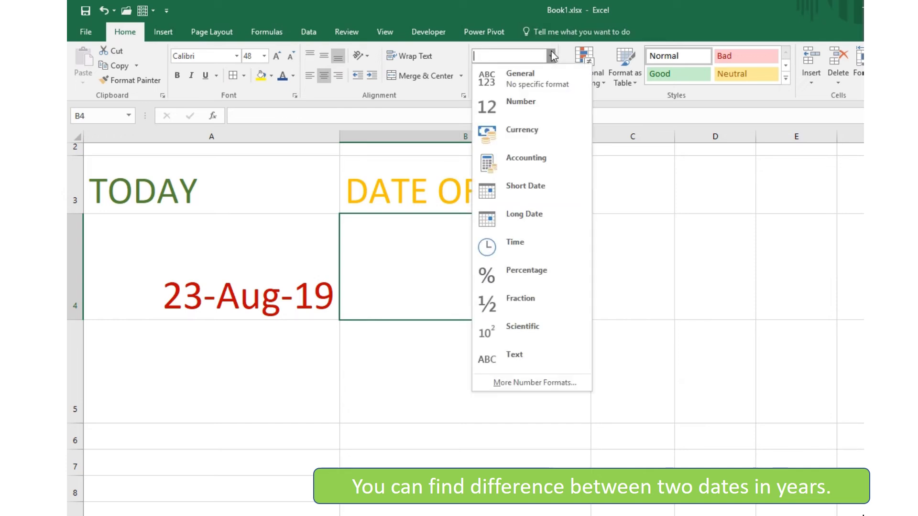
pyautogui.click(518, 194)
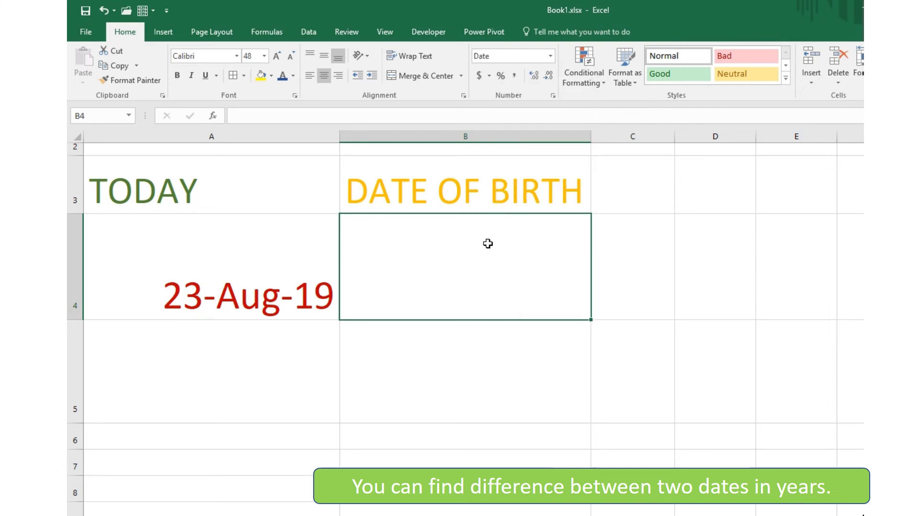
pyautogui.write('1991/')
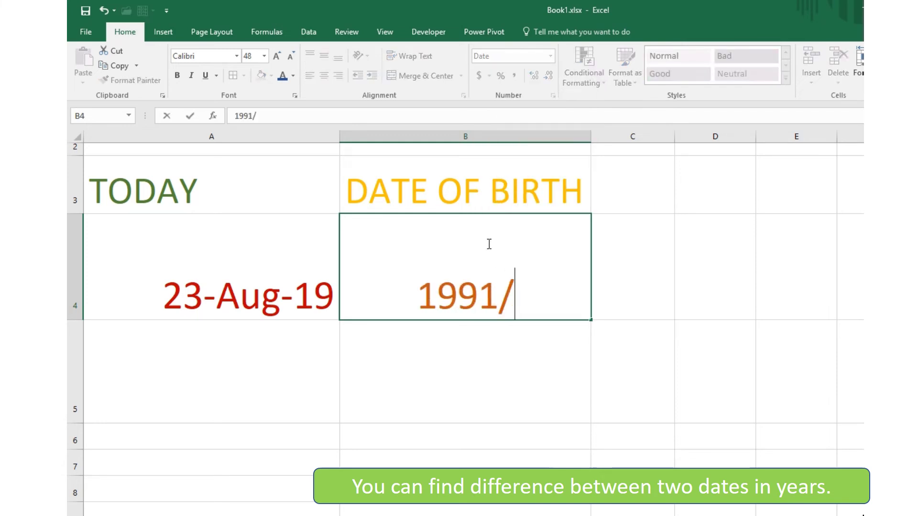
pyautogui.write('07')
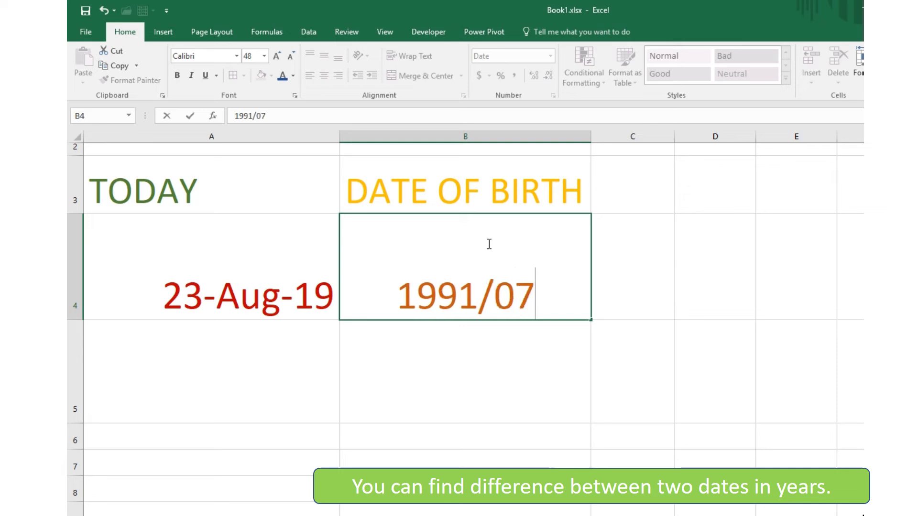
pyautogui.write('/21')
pyautogui.press('Return')
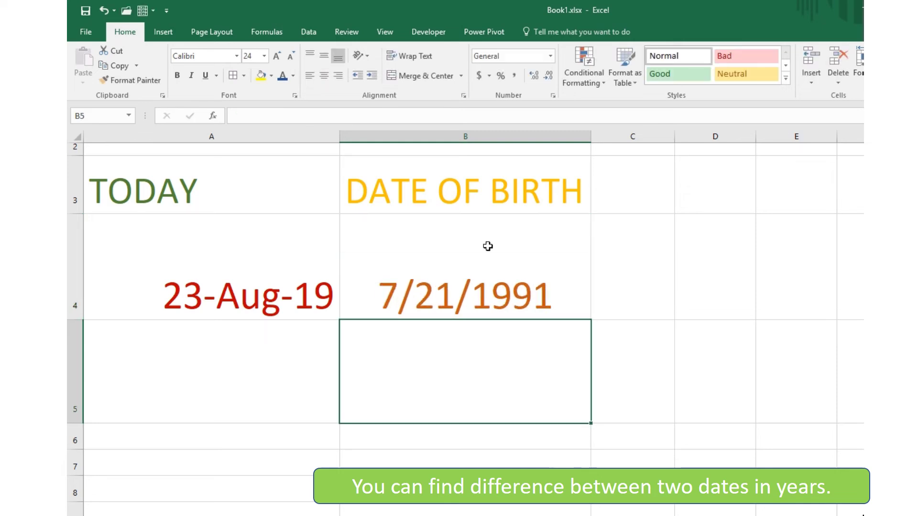
# Enter the formula =DATEDIF(B4,A4,"Y") in cell A5 to calculate the difference between the two dates in years.
pyautogui.click(272, 356)
pyautogui.write('=')
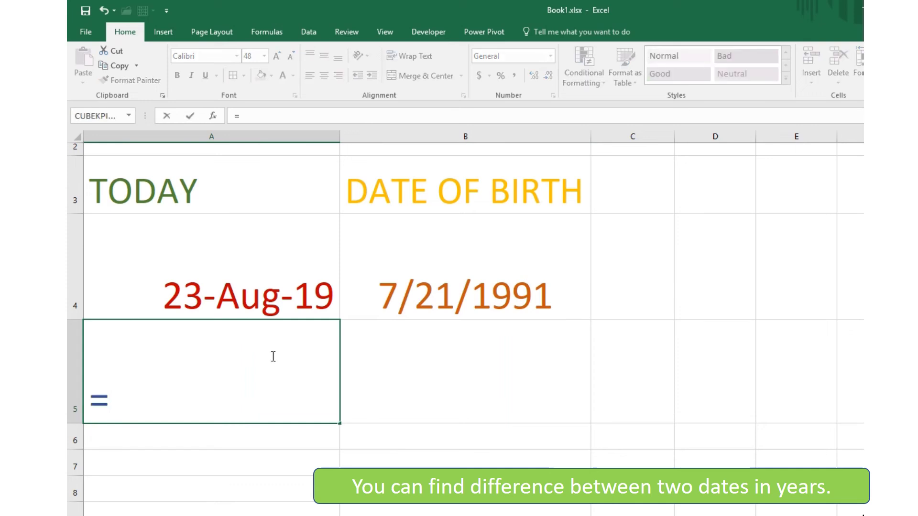
pyautogui.write('DATED')
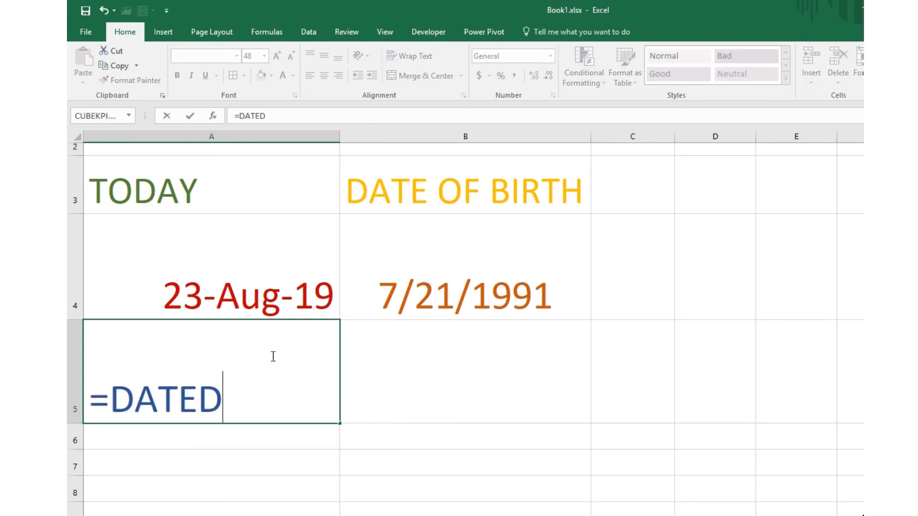
pyautogui.write('IF')
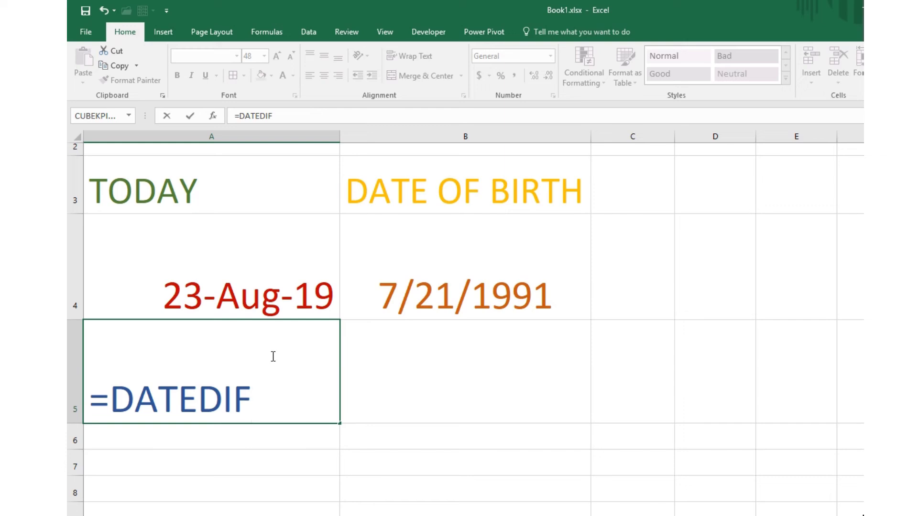
pyautogui.write('(')
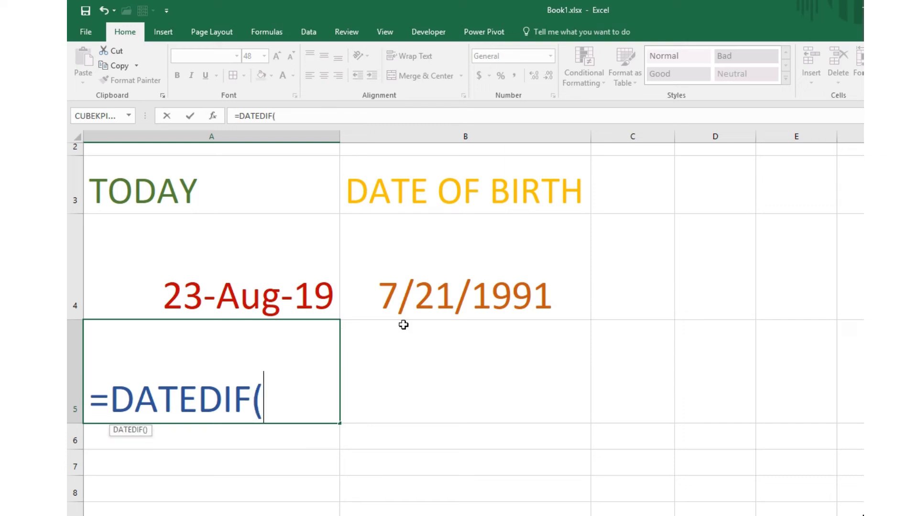
pyautogui.click(432, 286)
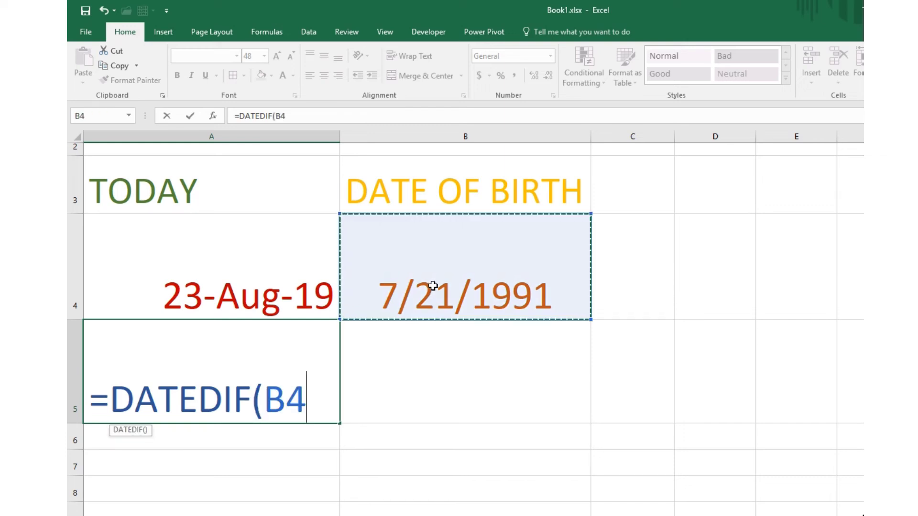
pyautogui.write(',')
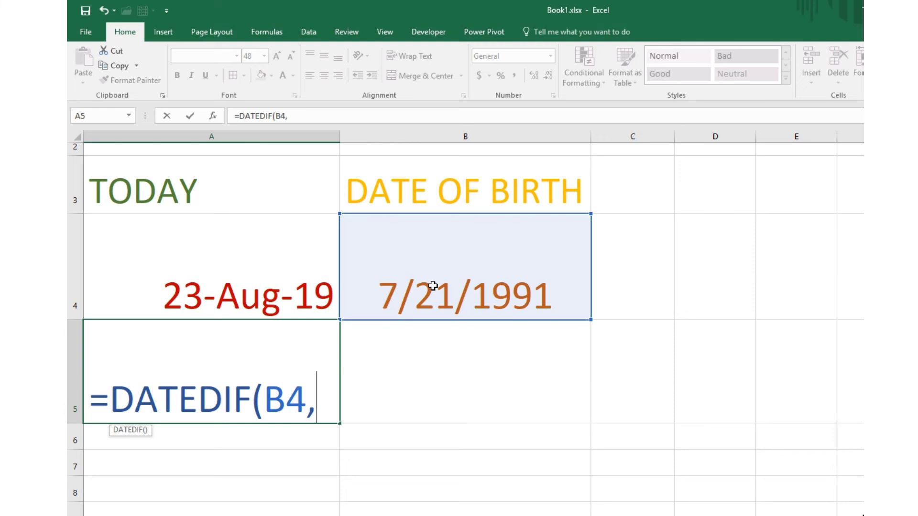
pyautogui.click(296, 255)
pyautogui.write(',')
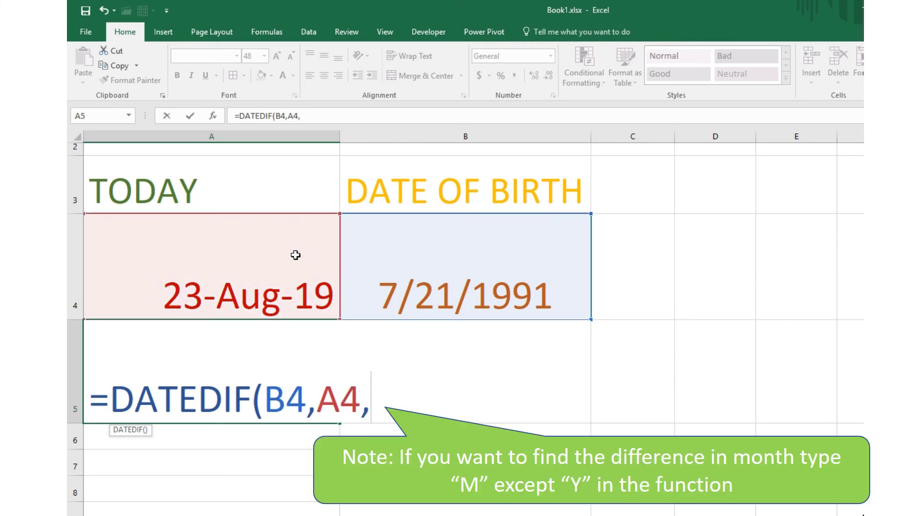
pyautogui.write('"Y')
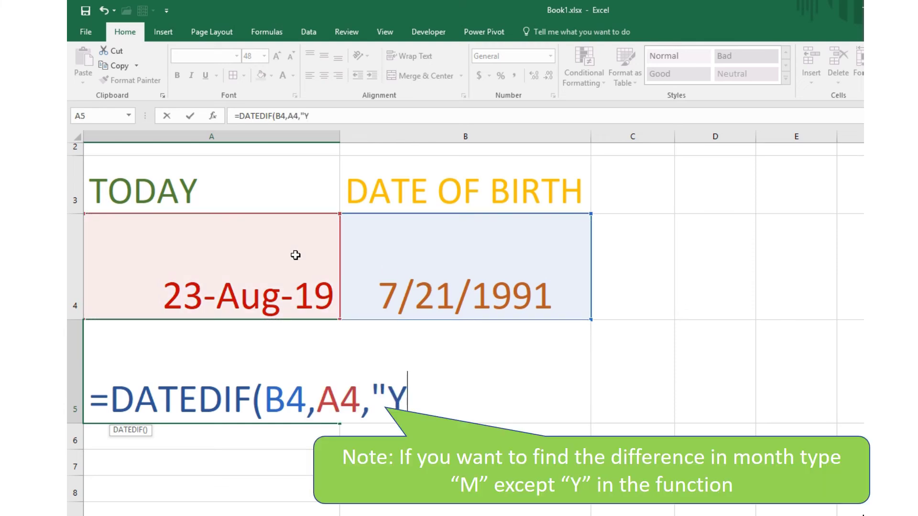
pyautogui.write('")')
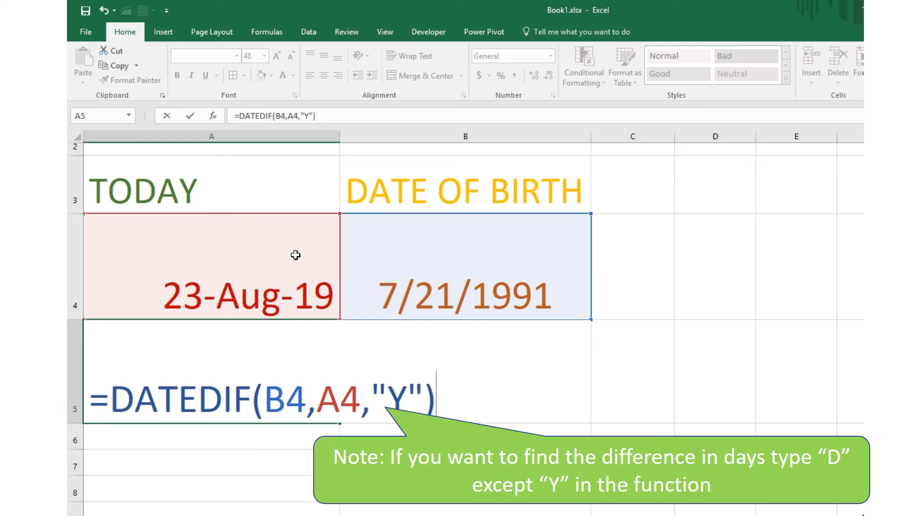
pyautogui.press('Return')
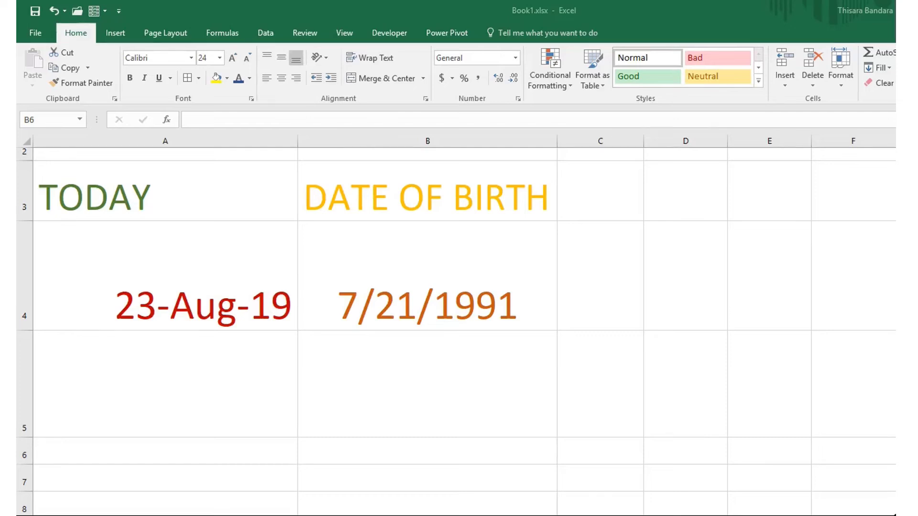
# Begin a combined date difference formula in cell A5 with the years part =DATEDIF(B4,A4,"Y") & "y".
pyautogui.click(242, 353)
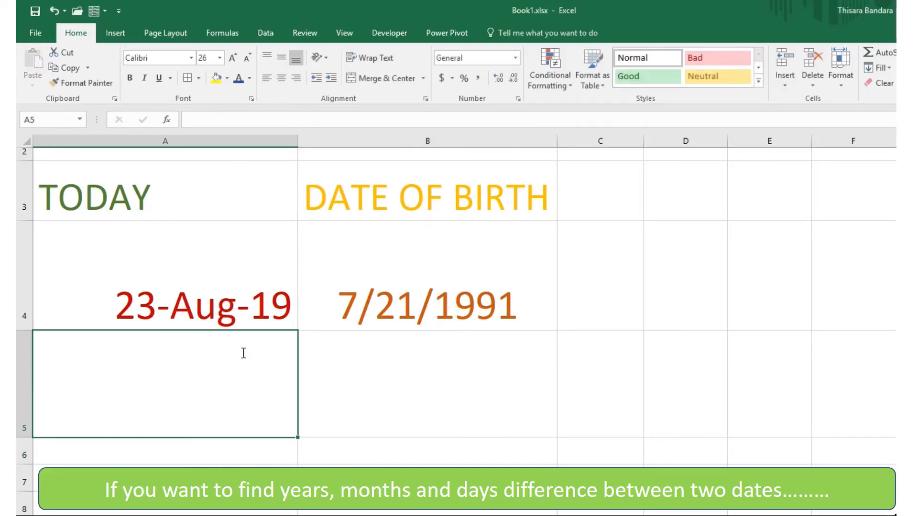
pyautogui.write('=')
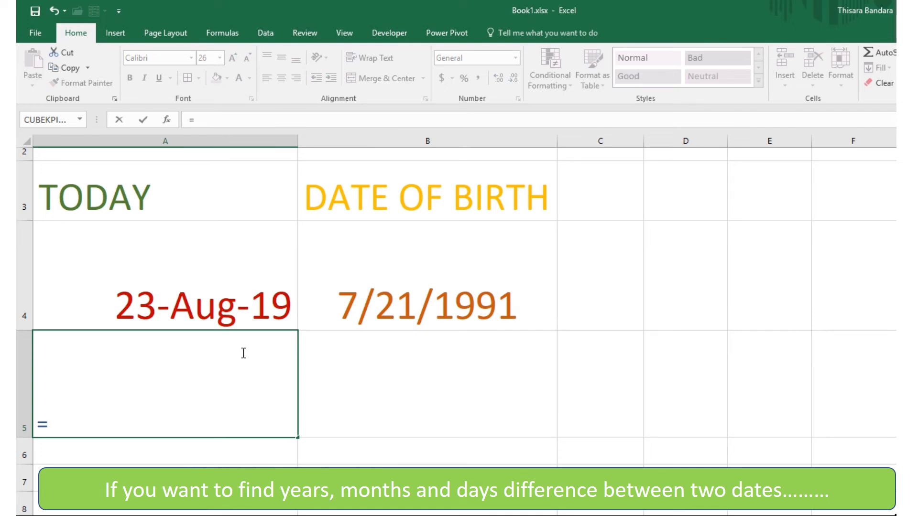
pyautogui.write('DATE')
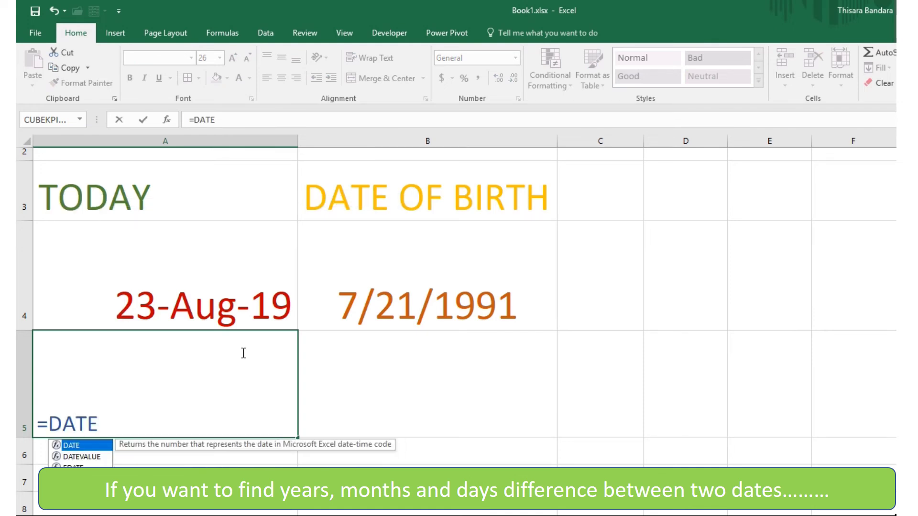
pyautogui.write('D')
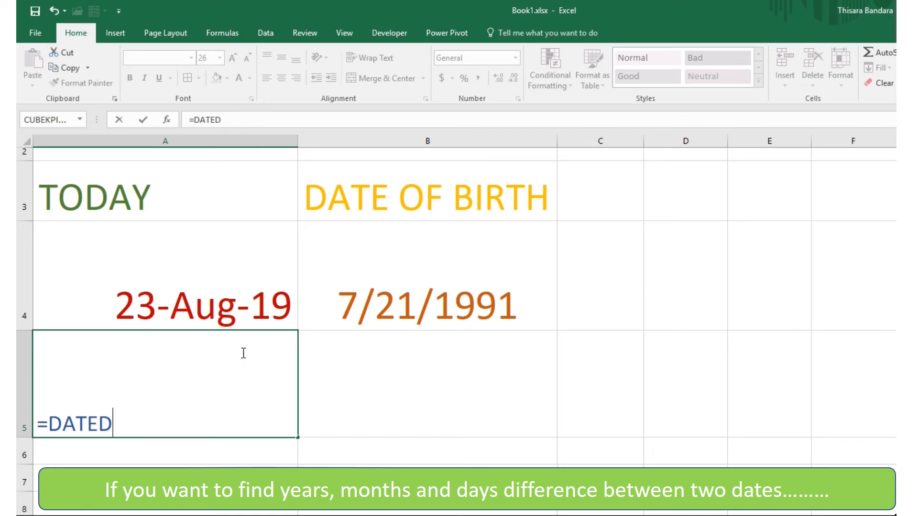
pyautogui.write('IF(')
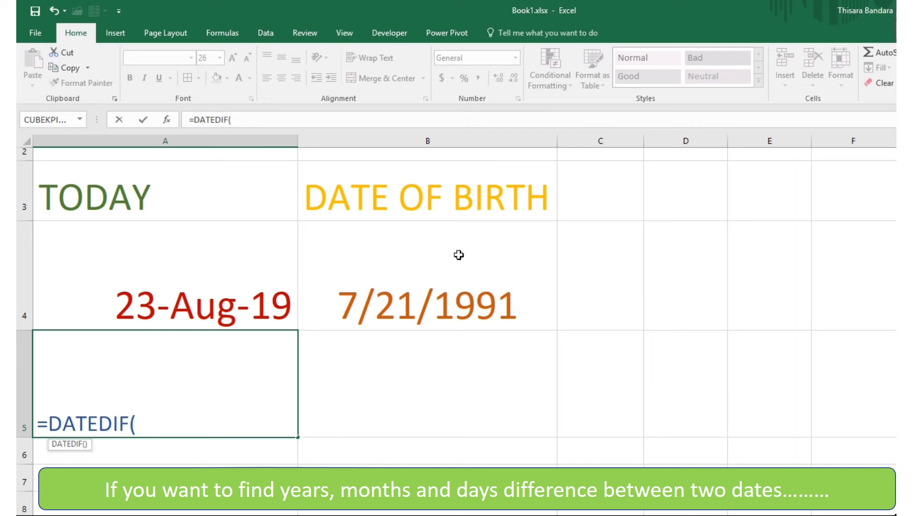
pyautogui.click(459, 255)
pyautogui.write(',')
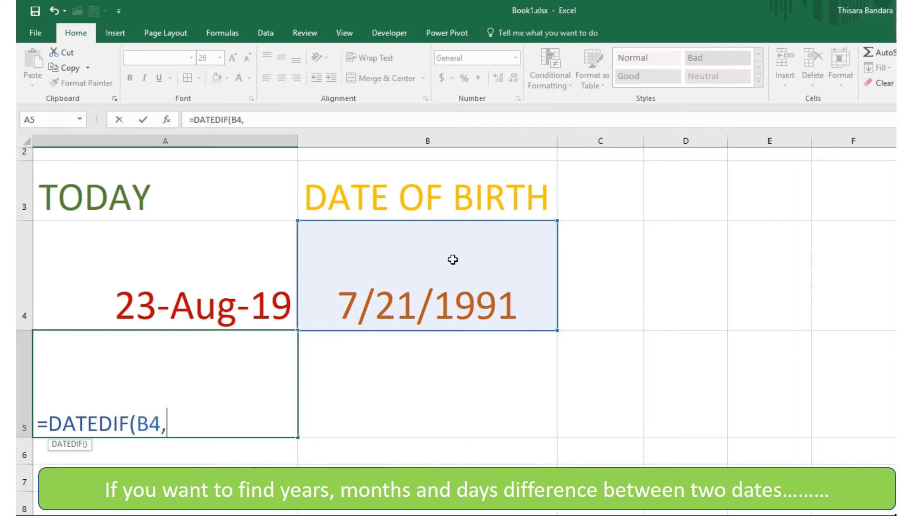
pyautogui.click(226, 279)
pyautogui.write(',')
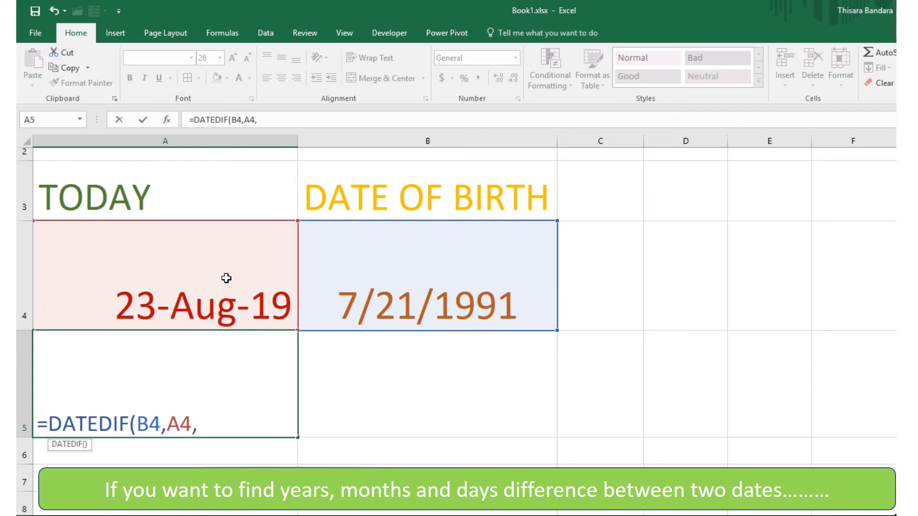
pyautogui.write('"Y")')
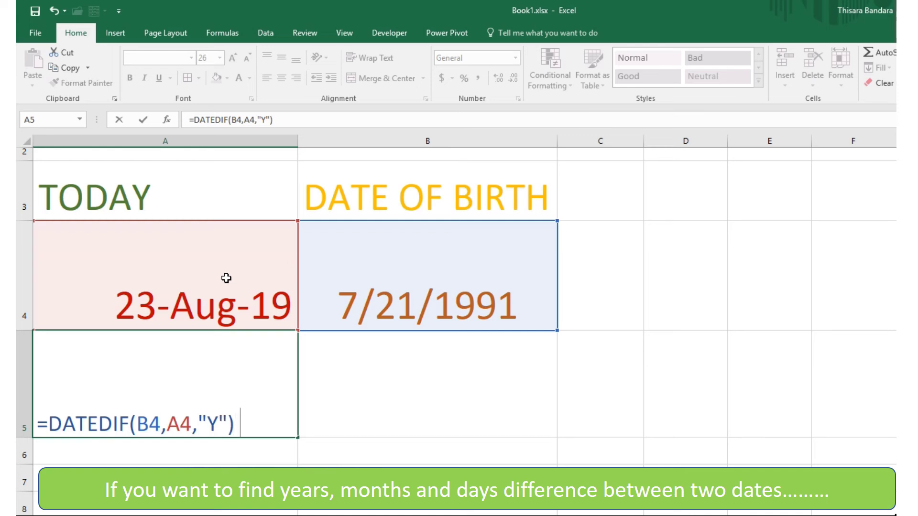
pyautogui.write(' & "y"')
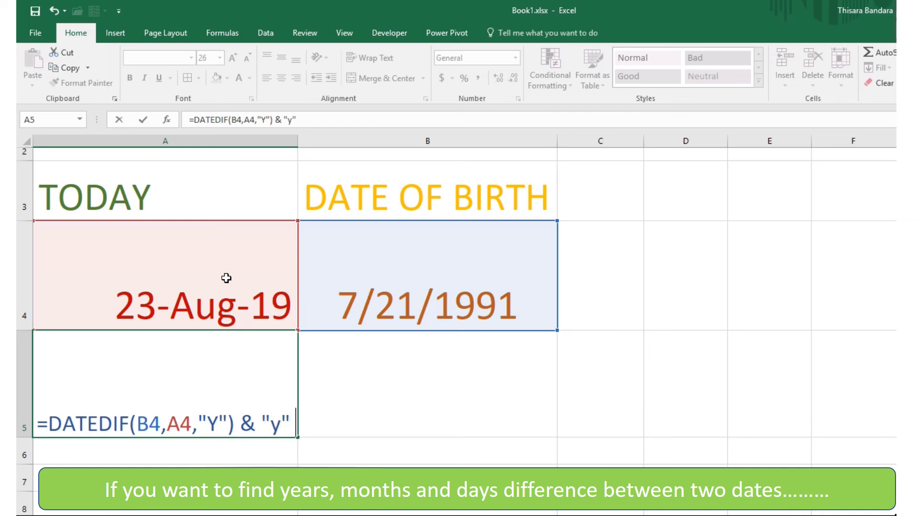
# Append the months part & DATEDIF(B4,A4,"YM") & "m" to the formula in cell A5.
pyautogui.write(' &')
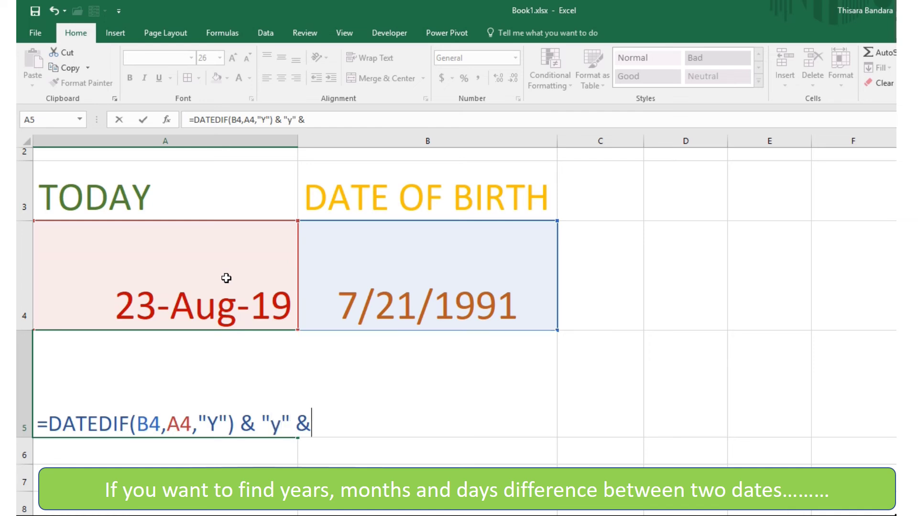
pyautogui.write('DA')
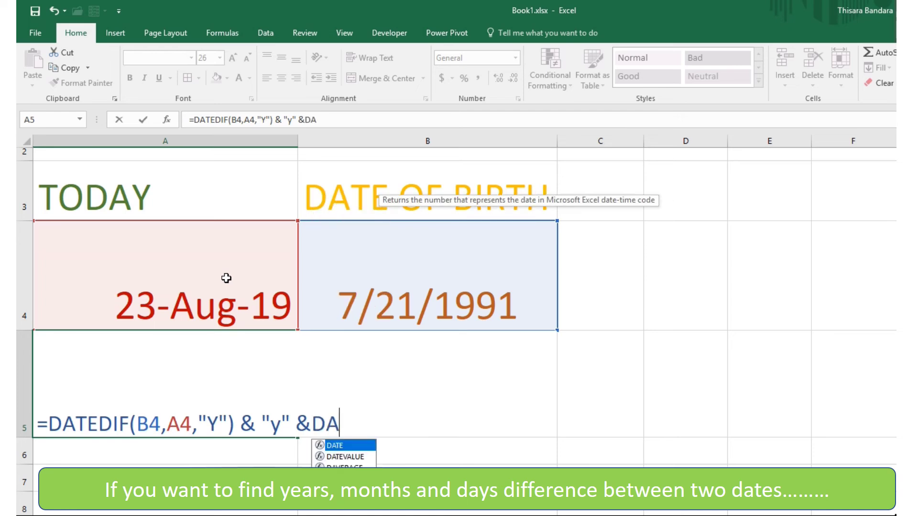
pyautogui.press('BackSpace')
pyautogui.press('BackSpace')
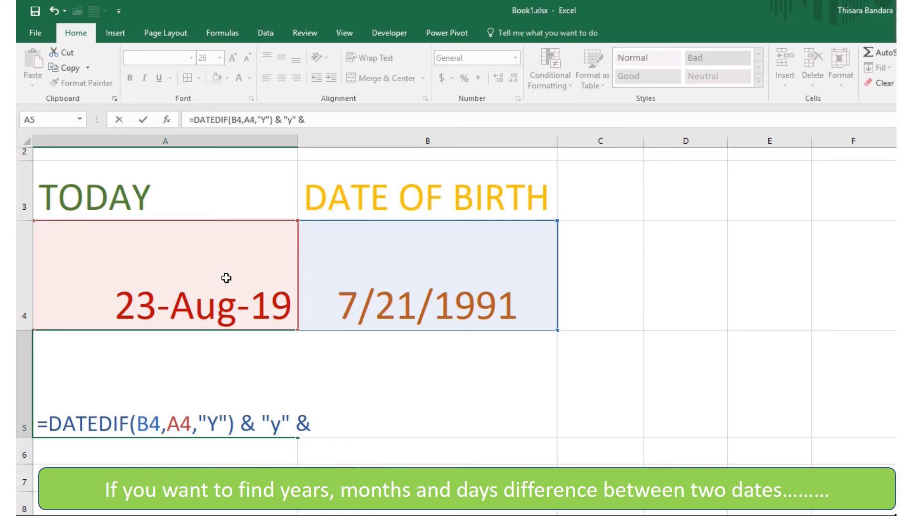
pyautogui.write('d')
pyautogui.press('BackSpace')
pyautogui.write('DATE')
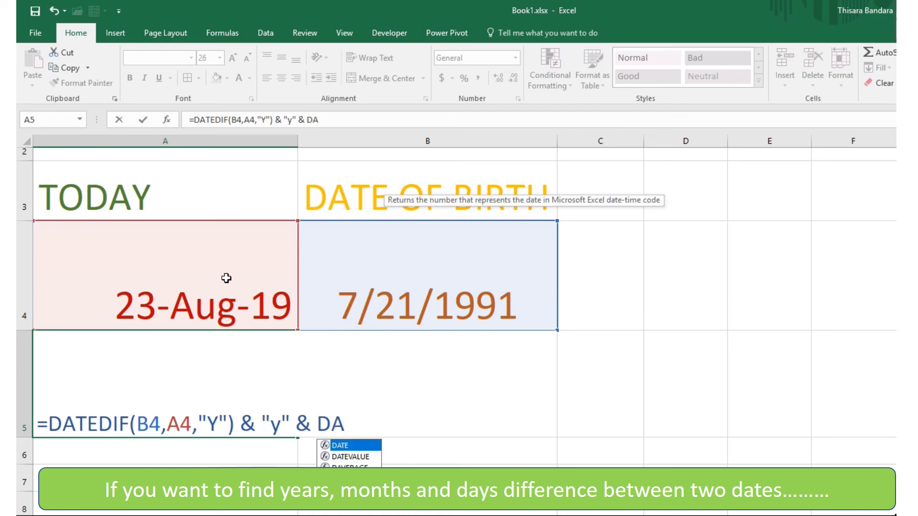
pyautogui.write('DIF')
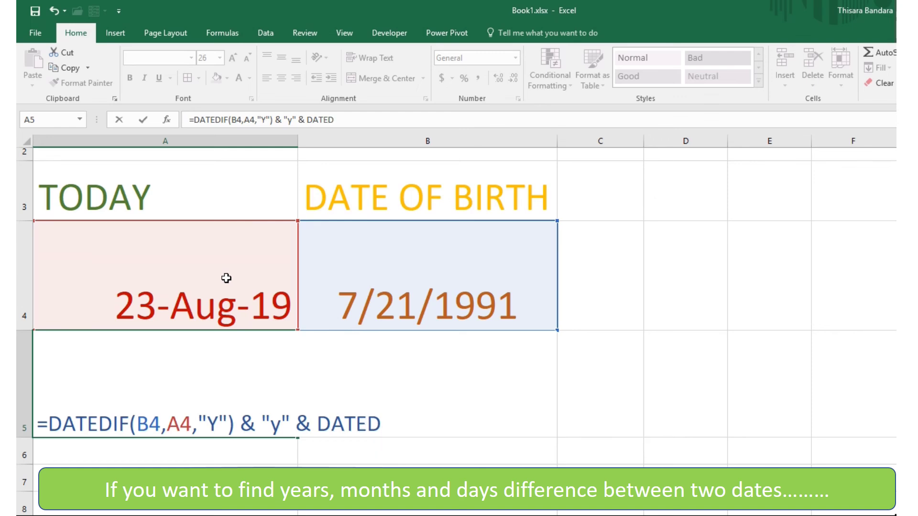
pyautogui.write('(')
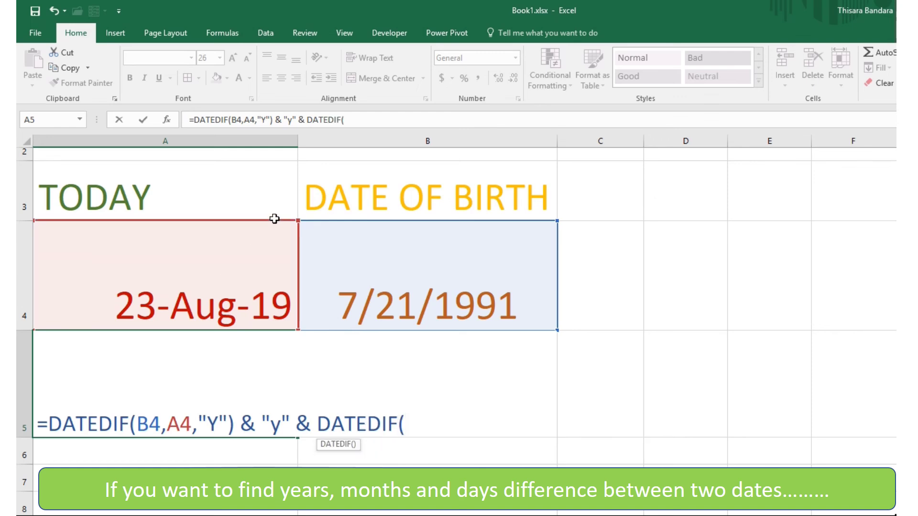
pyautogui.click(407, 268)
pyautogui.write(',')
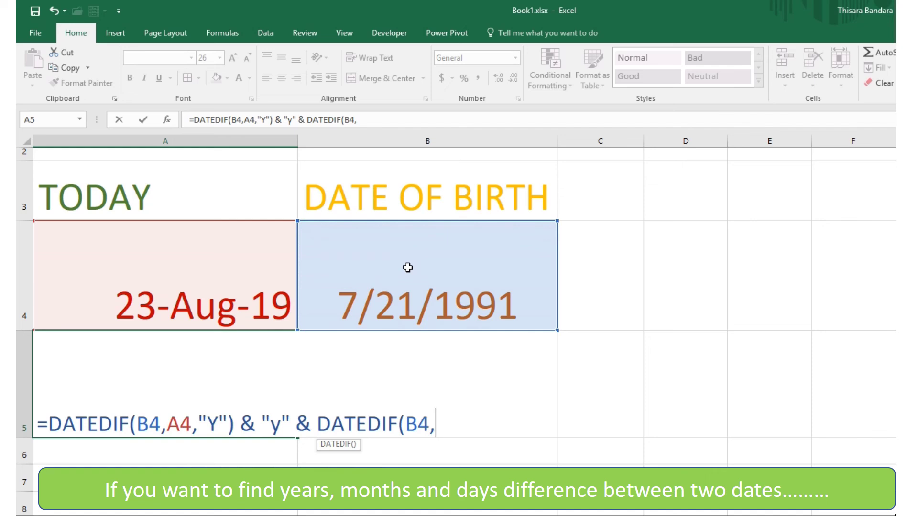
pyautogui.click(247, 268)
pyautogui.write(',')
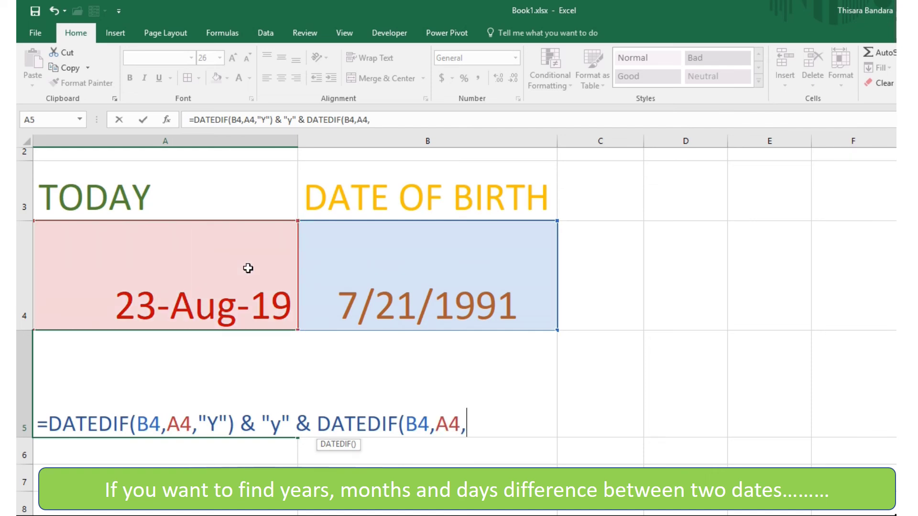
pyautogui.write('"YM')
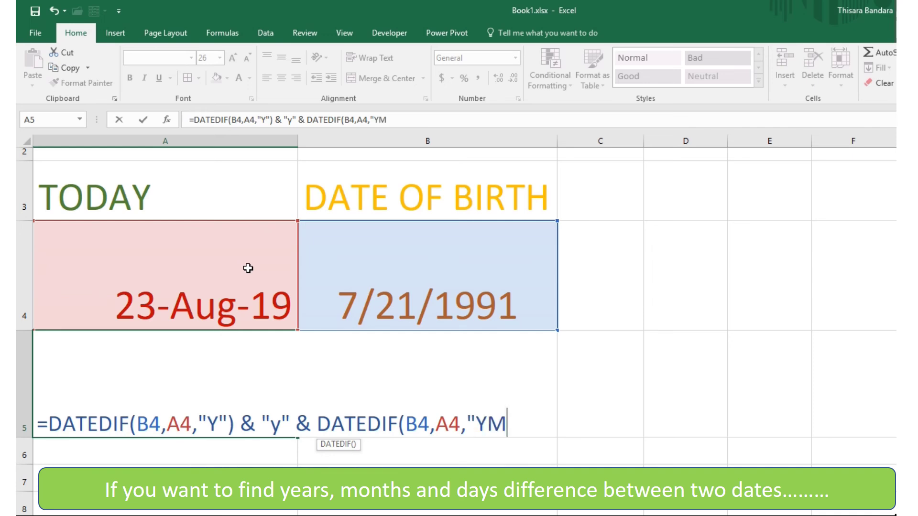
pyautogui.write('")')
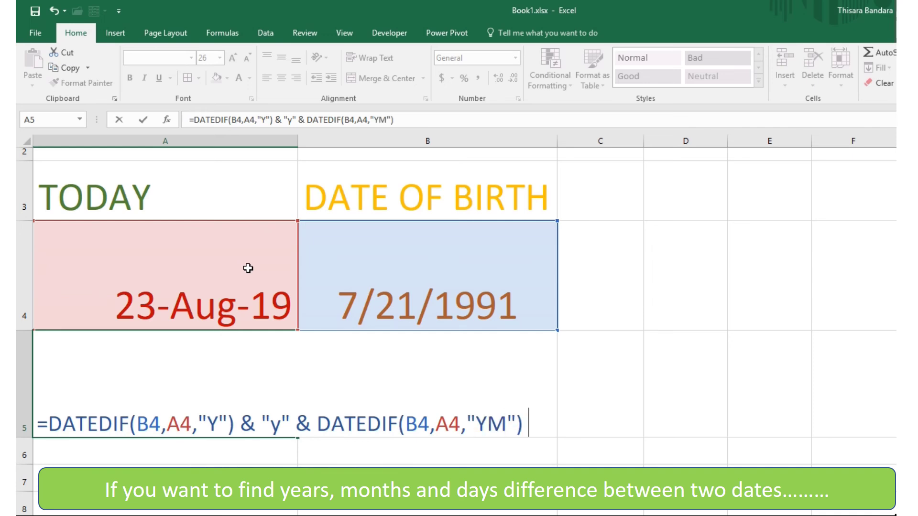
pyautogui.write(' & "m"')
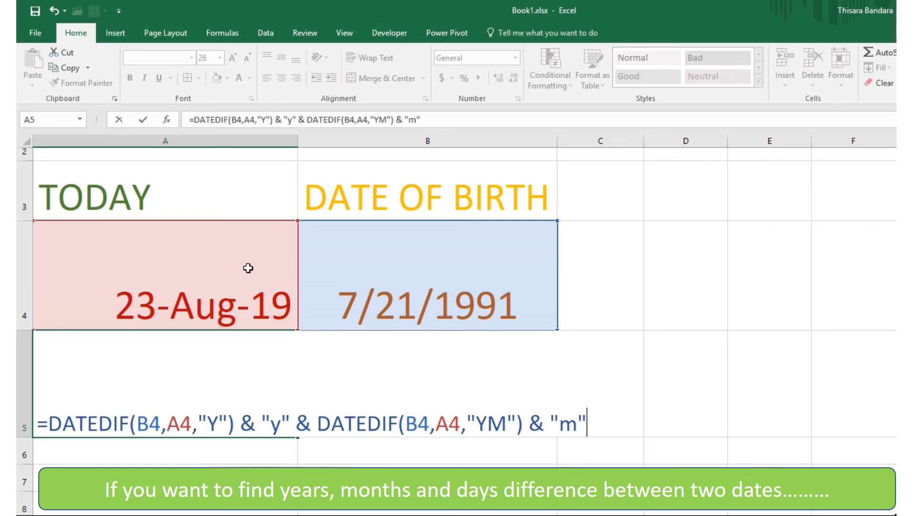
# Complete the A5 formula with the days part & DATEDIF(B4,A4,"MD") & "d" and enter it.
pyautogui.write(' & DATE')
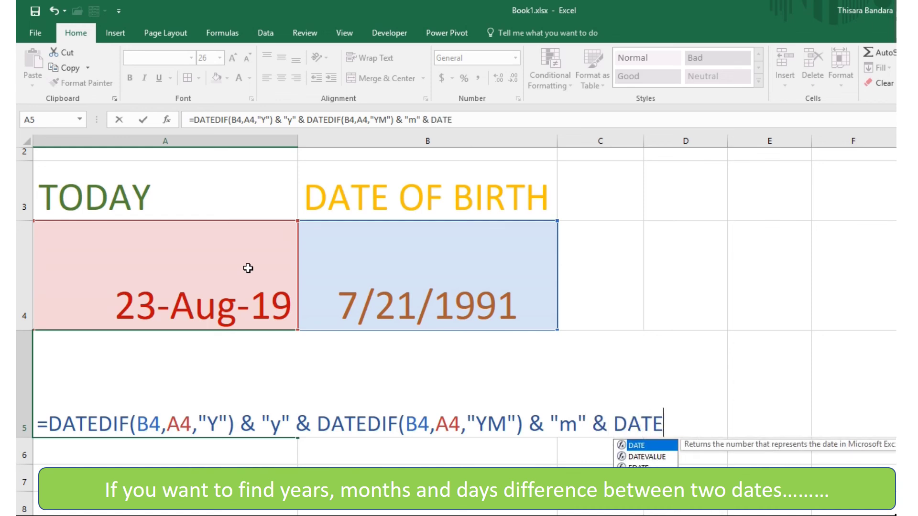
pyautogui.write('DIF')
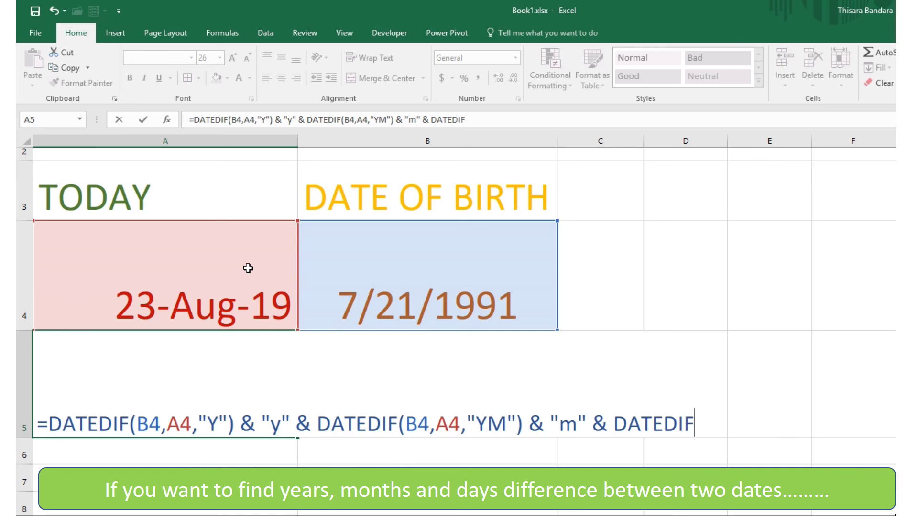
pyautogui.write('(')
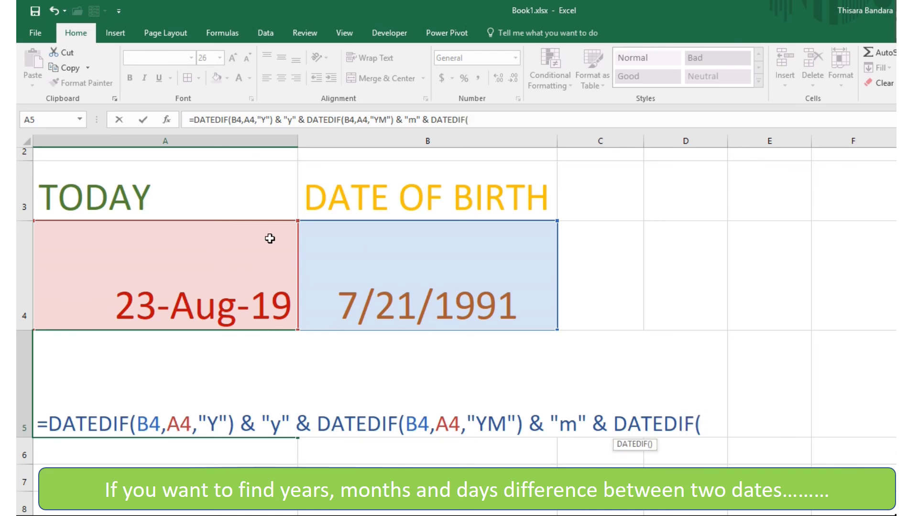
pyautogui.click(401, 287)
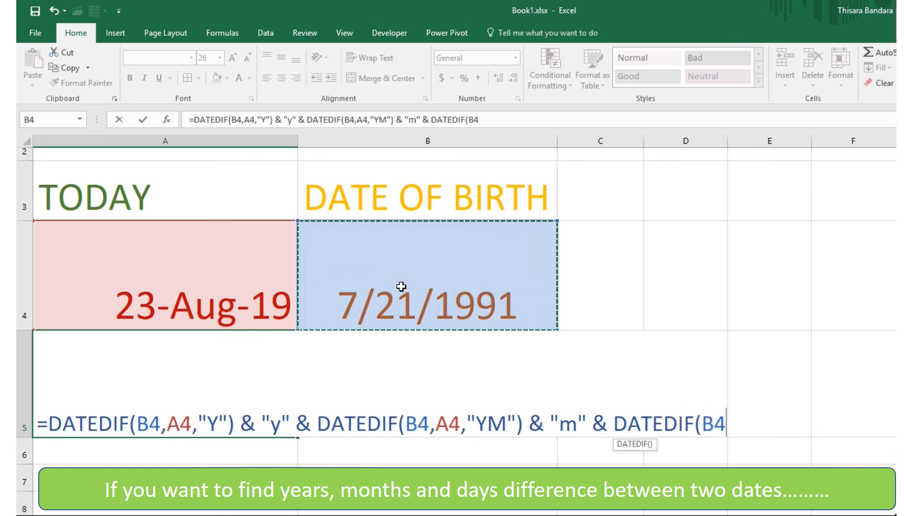
pyautogui.write(',')
pyautogui.click(224, 275)
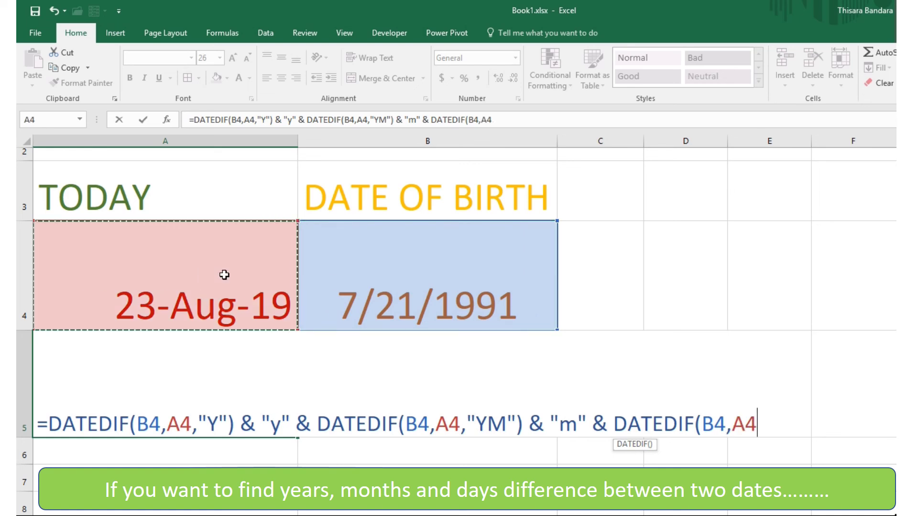
pyautogui.write(',')
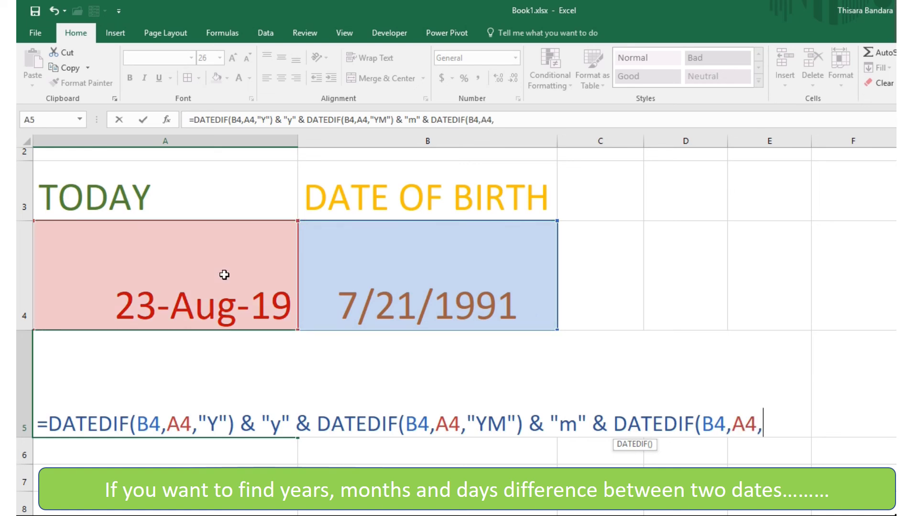
pyautogui.write('"MD')
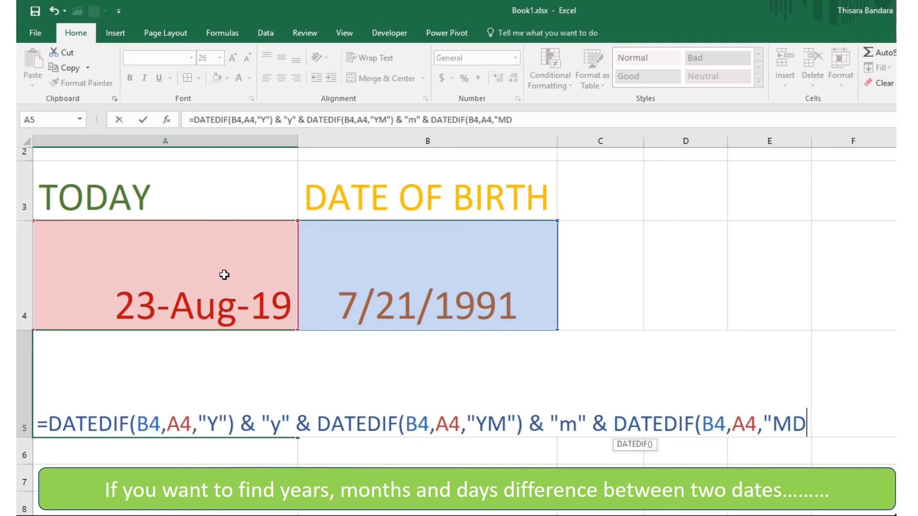
pyautogui.write('") & ')
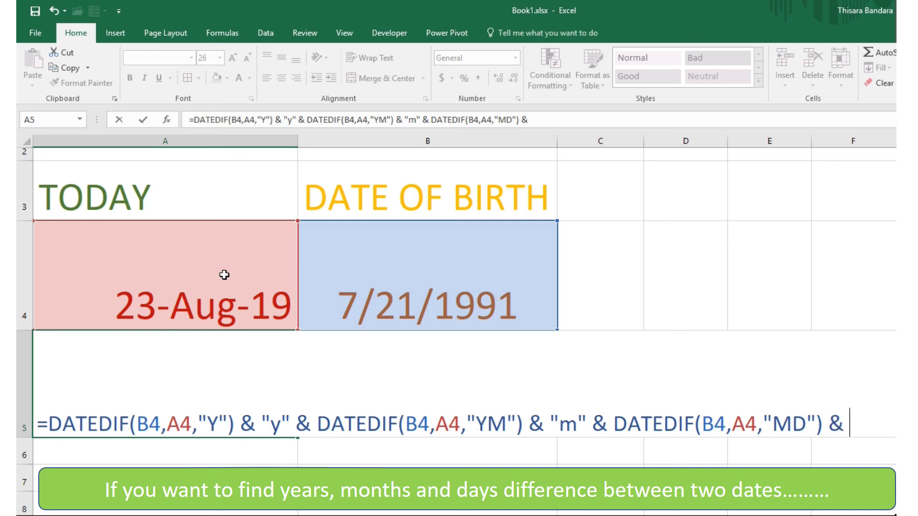
pyautogui.write('"d"')
pyautogui.press('Return')
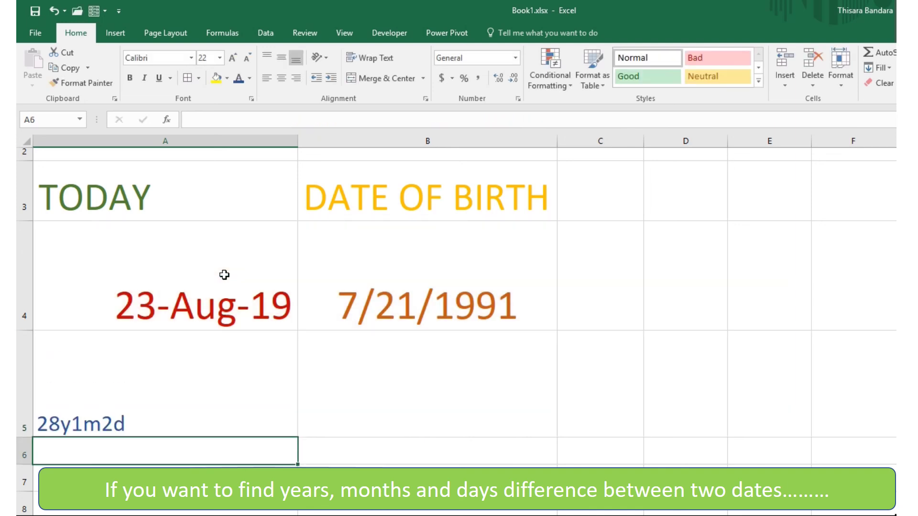